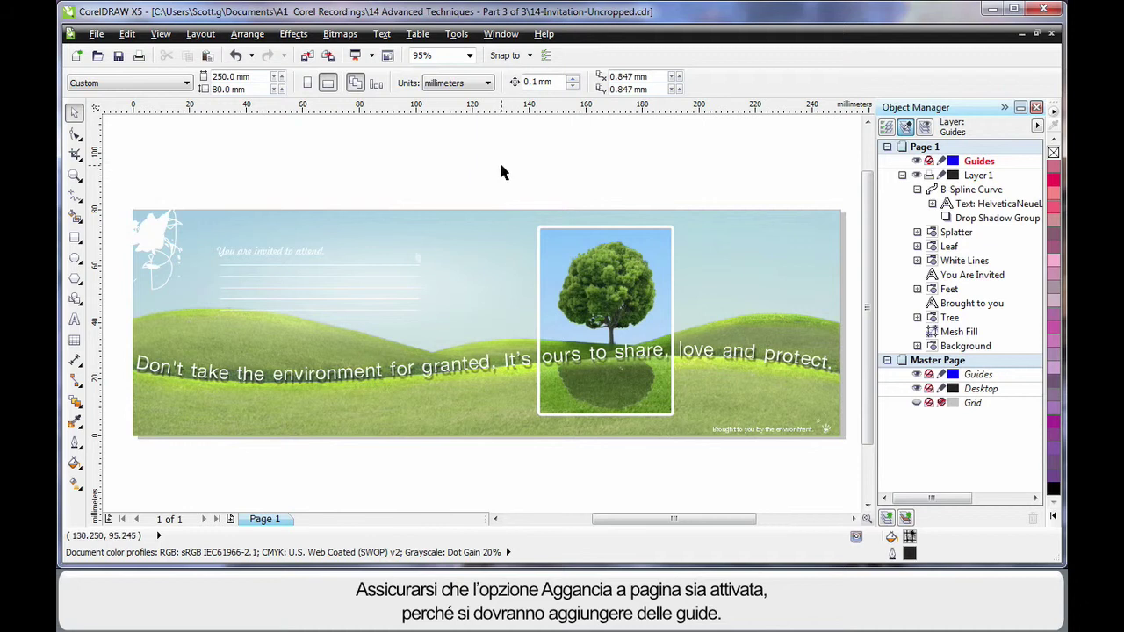
- Check that Snap to Page is enabled and place guidelines along all four edges of the page
{"action": "left_click", "coordinate": [529, 58]}
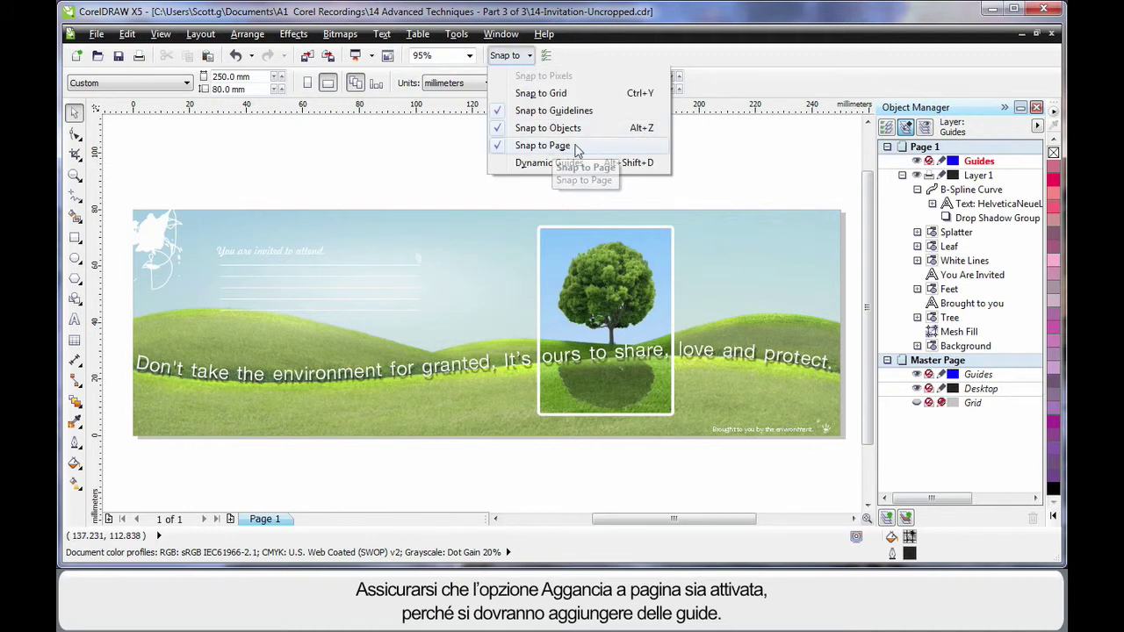
{"action": "left_click", "coordinate": [460, 156]}
{"action": "left_click_drag", "start_coordinate": [603, 111], "coordinate": [618, 437]}
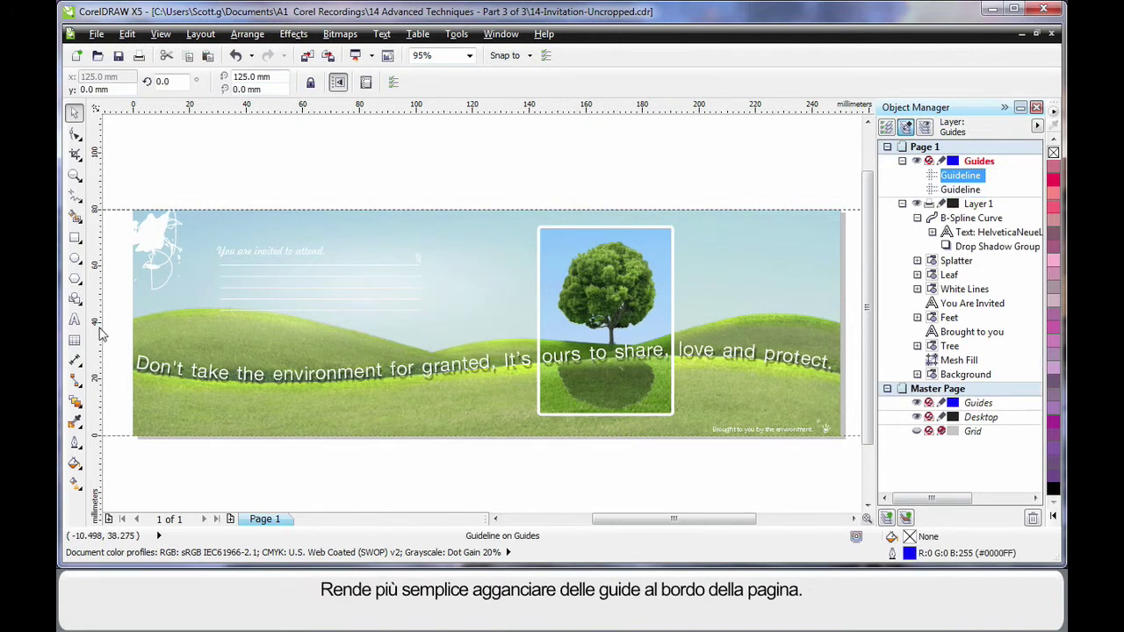
{"action": "left_click_drag", "start_coordinate": [98, 334], "coordinate": [136, 335]}
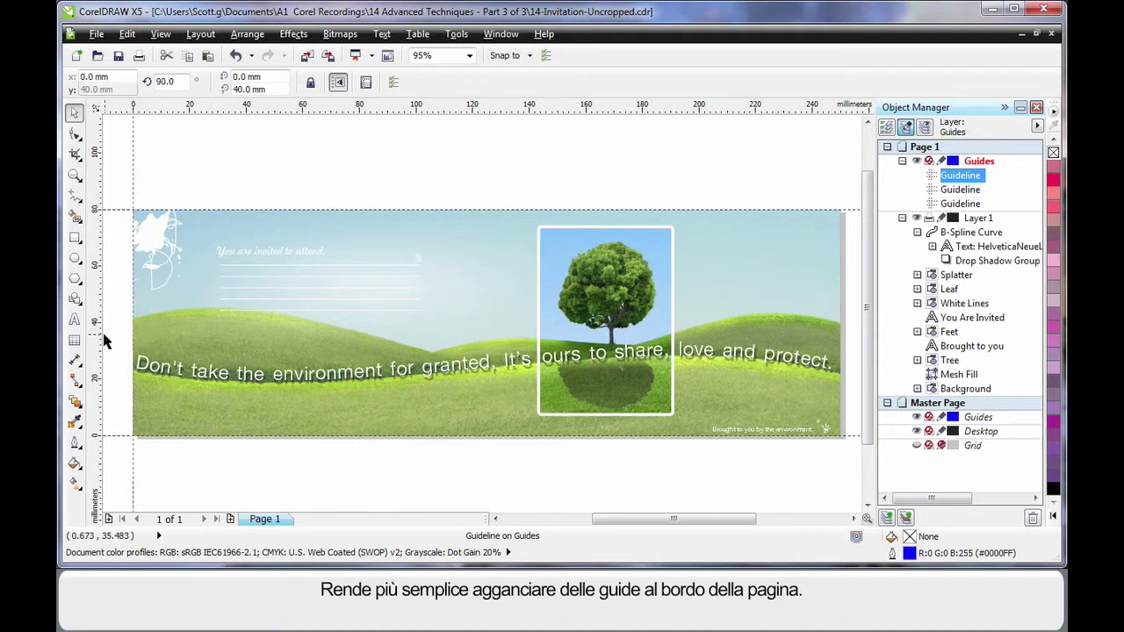
{"action": "left_click_drag", "start_coordinate": [669, 351], "coordinate": [841, 347]}
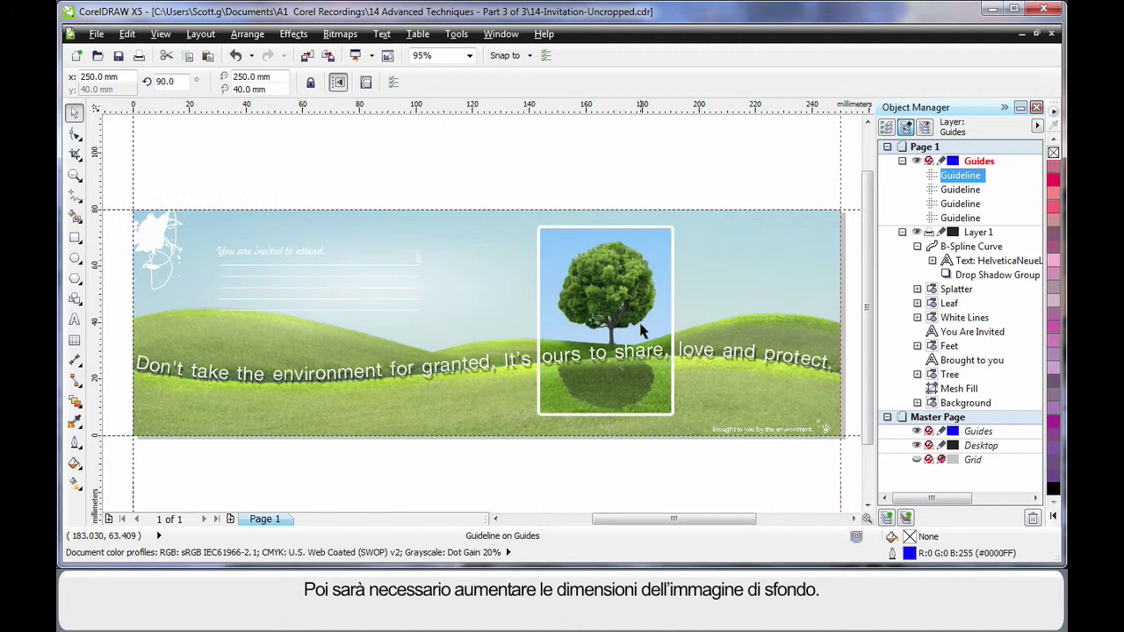
{"action": "left_click", "coordinate": [749, 464]}
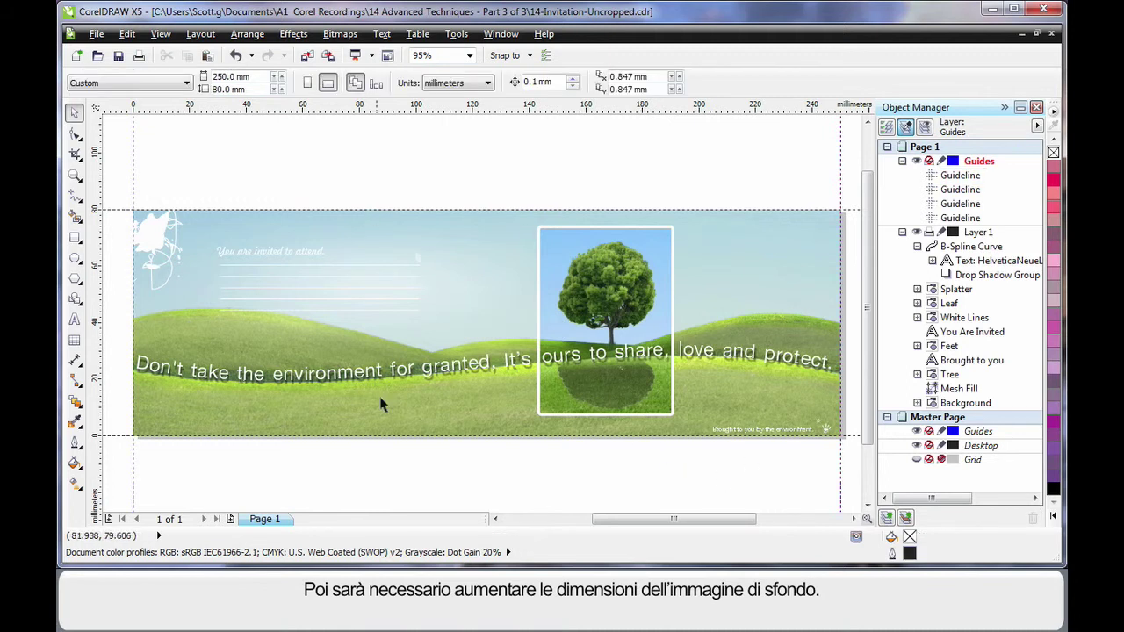
- Scale the Background, Mesh Fill and Tree objects together to a height of 86 mm with the ratio locked
{"action": "left_click", "coordinate": [966, 403]}
{"action": "left_click", "coordinate": [959, 389], "text": "ctrl"}
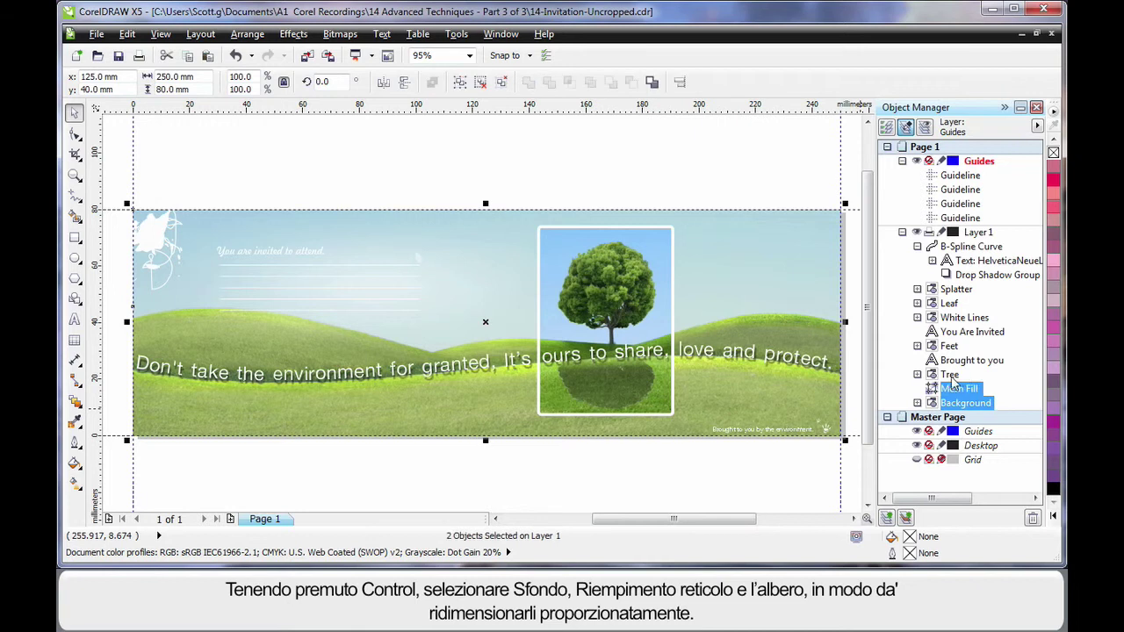
{"action": "left_click", "coordinate": [951, 375], "text": "ctrl"}
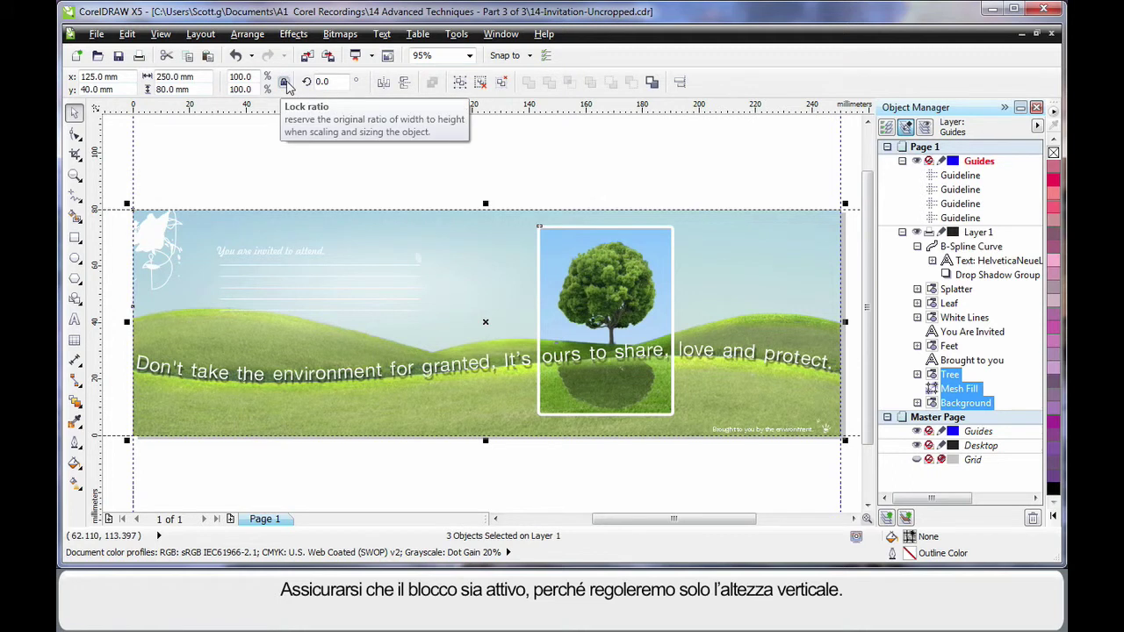
{"action": "left_click", "coordinate": [285, 82]}
{"action": "left_click", "coordinate": [176, 89]}
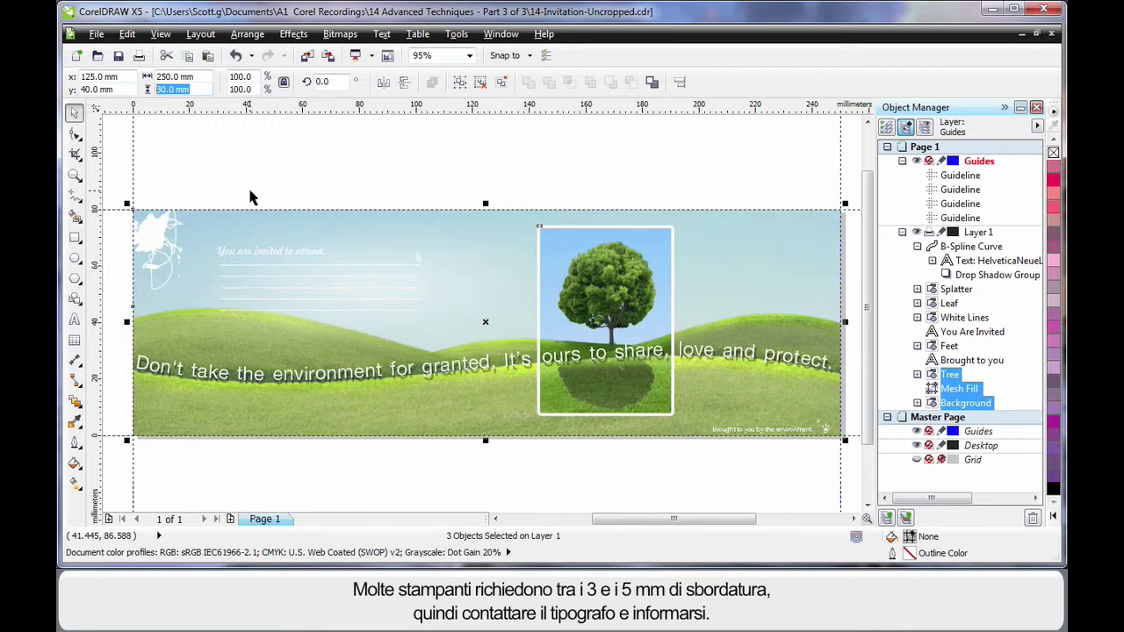
{"action": "type", "text": "86"}
{"action": "key", "text": "Return"}
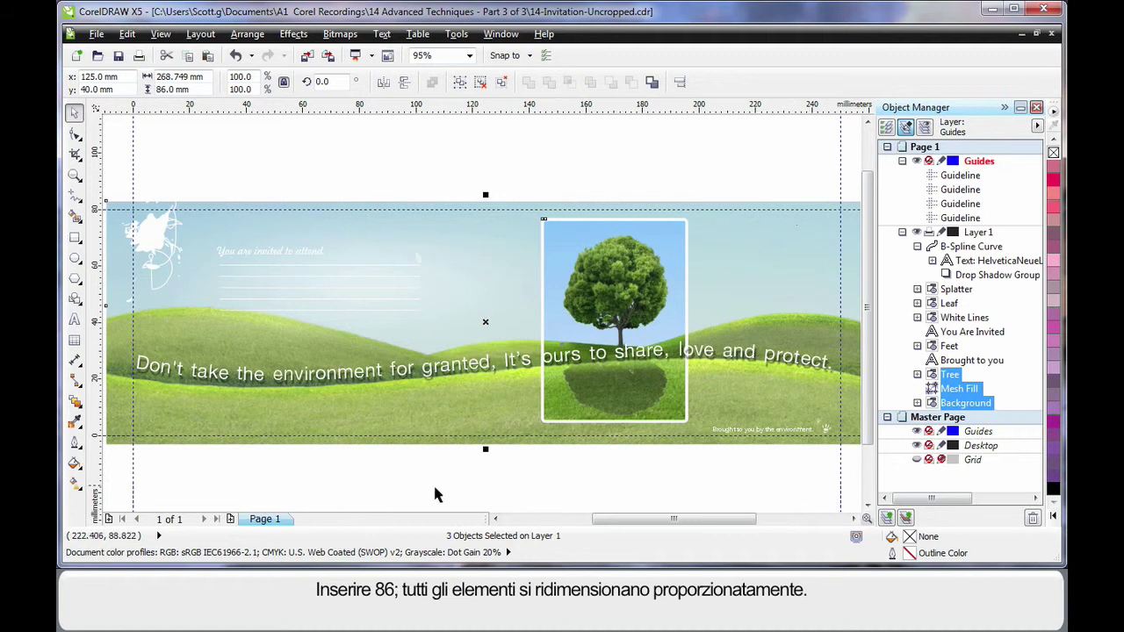
{"action": "left_click", "coordinate": [366, 472]}
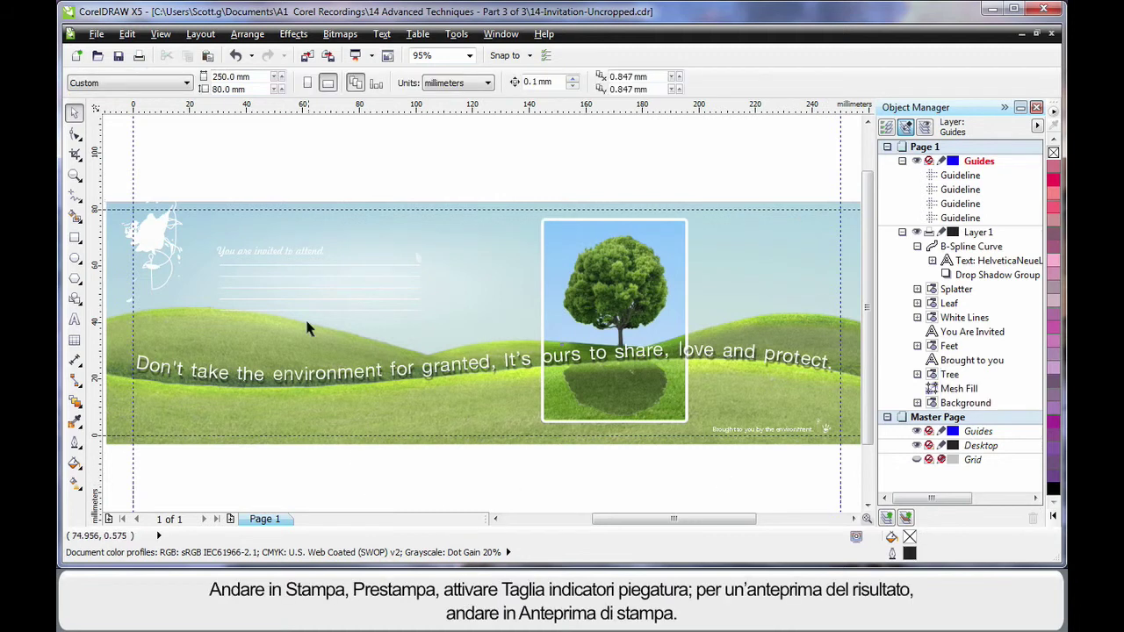
- Preview the print with crop/fold marks enabled, and leave the print setup without printing
{"action": "left_click", "coordinate": [140, 55]}
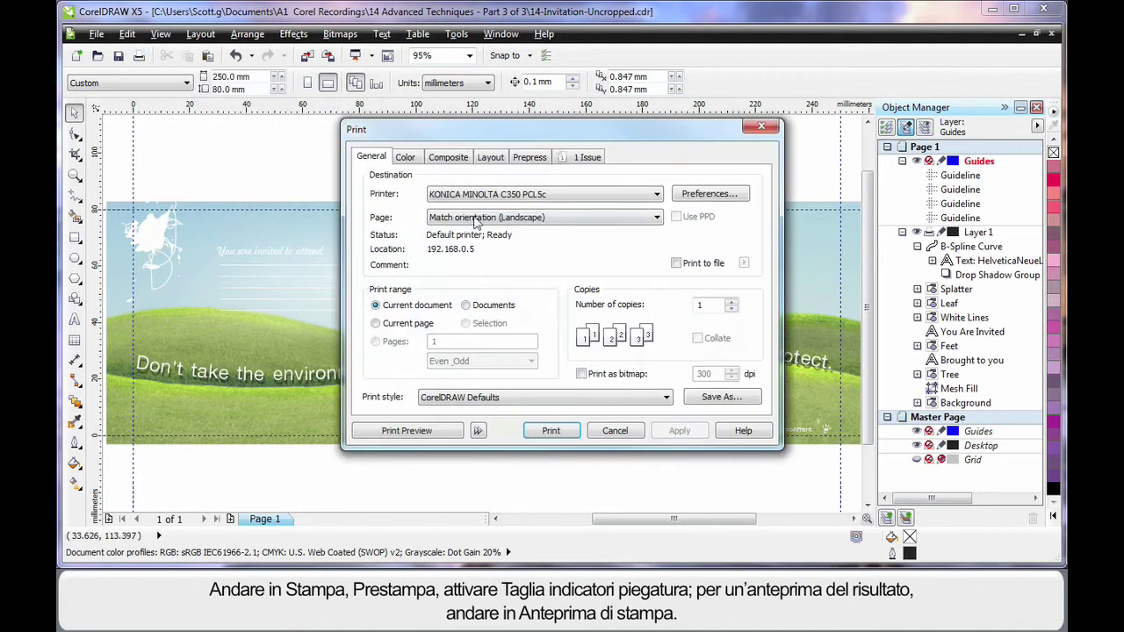
{"action": "left_click", "coordinate": [530, 156]}
{"action": "left_click", "coordinate": [376, 359]}
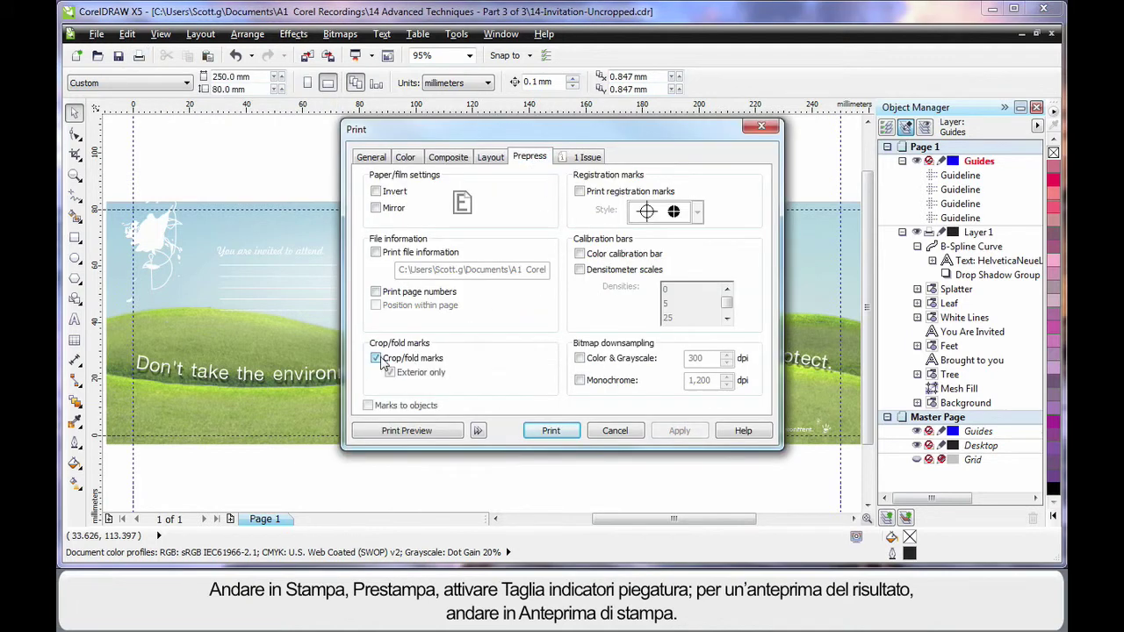
{"action": "left_click", "coordinate": [406, 431]}
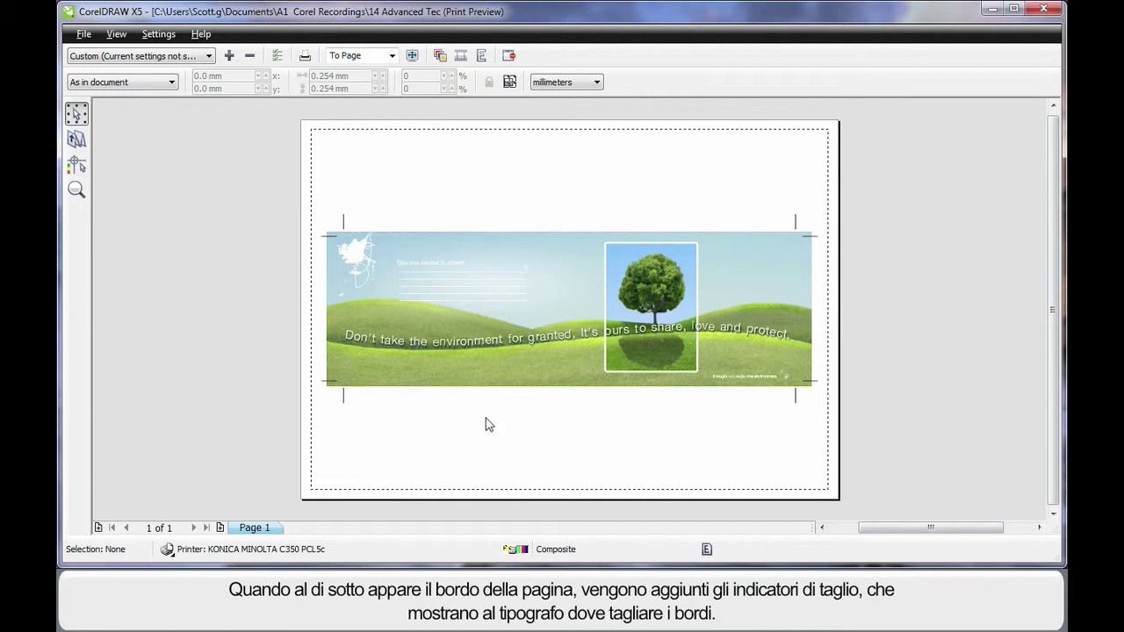
{"action": "left_click", "coordinate": [509, 56]}
{"action": "left_click", "coordinate": [622, 434]}
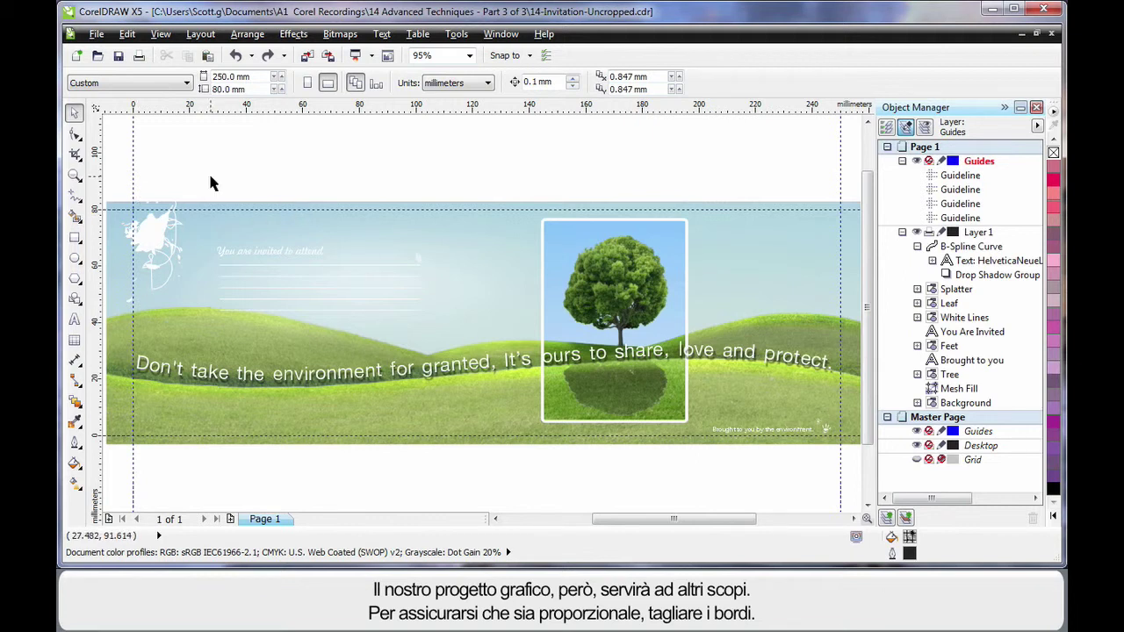
- Draw a crop marquee over the upper part of the design and set its size to 256 by 86 mm
{"action": "left_click", "coordinate": [75, 153]}
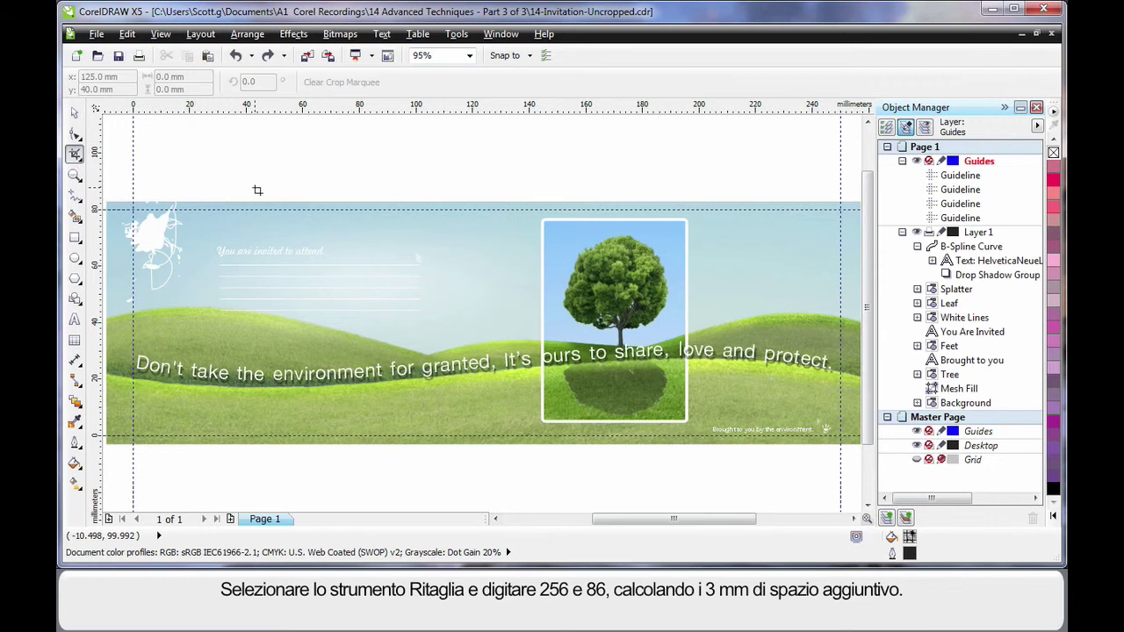
{"action": "left_click_drag", "start_coordinate": [243, 188], "coordinate": [334, 252]}
{"action": "left_click", "coordinate": [191, 77]}
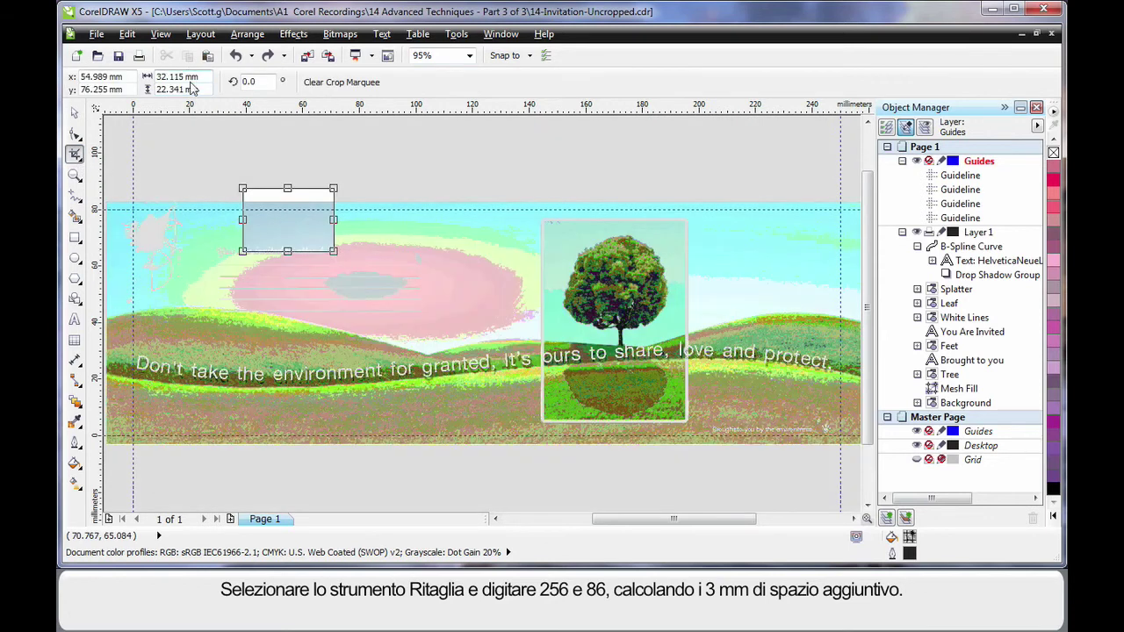
{"action": "double_click", "coordinate": [192, 78]}
{"action": "type", "text": "256"}
{"action": "double_click", "coordinate": [209, 89]}
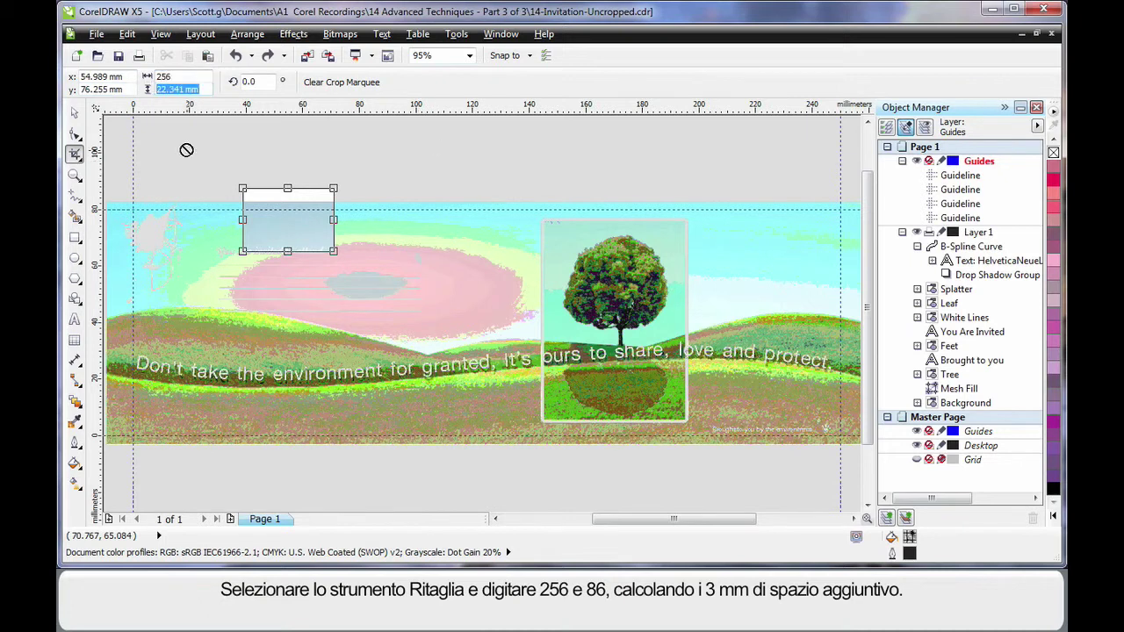
{"action": "type", "text": "86"}
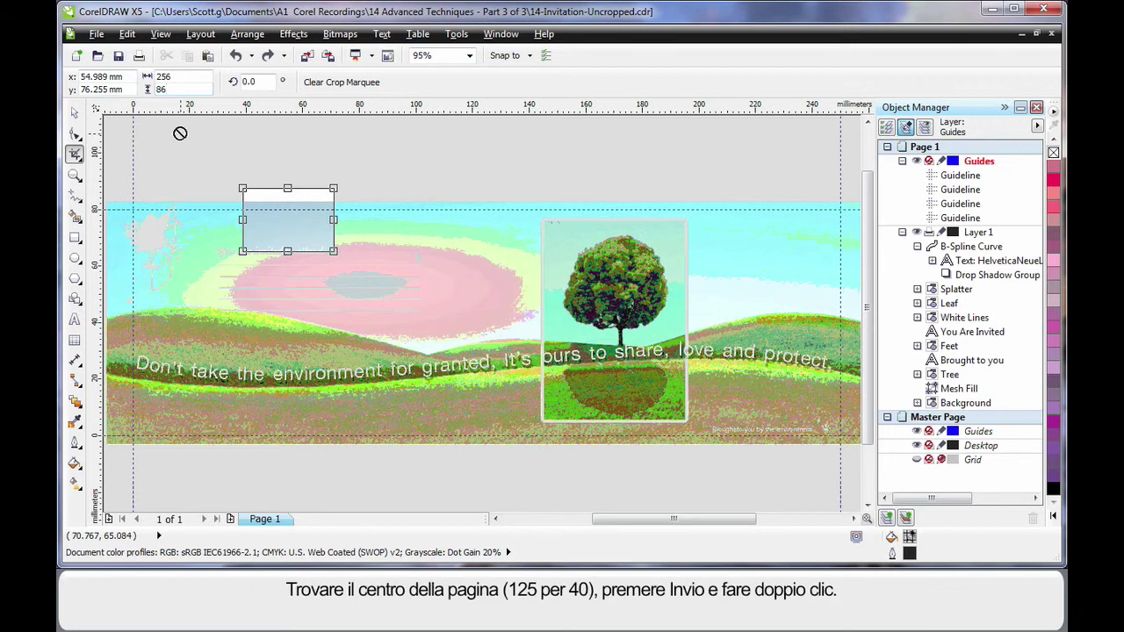
- Centre the crop marquee on the page at X 125 mm, Y 40 mm and apply the crop
{"action": "left_click", "coordinate": [110, 77]}
{"action": "double_click", "coordinate": [110, 77]}
{"action": "type", "text": "125"}
{"action": "key", "text": "Tab"}
{"action": "type", "text": "40"}
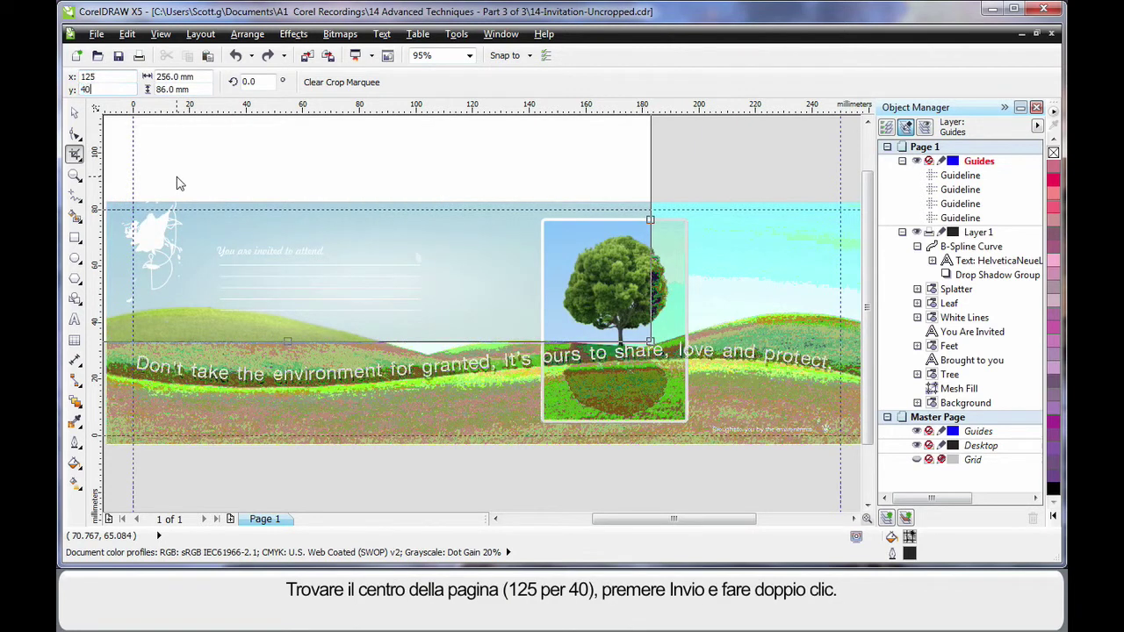
{"action": "key", "text": "Return"}
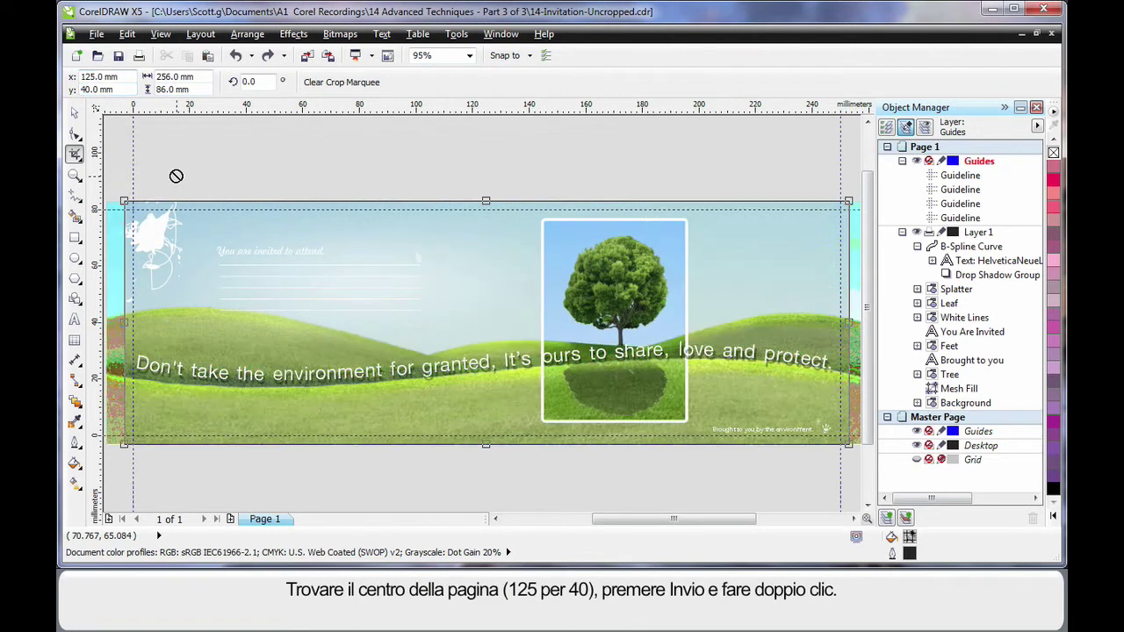
{"action": "double_click", "coordinate": [480, 287]}
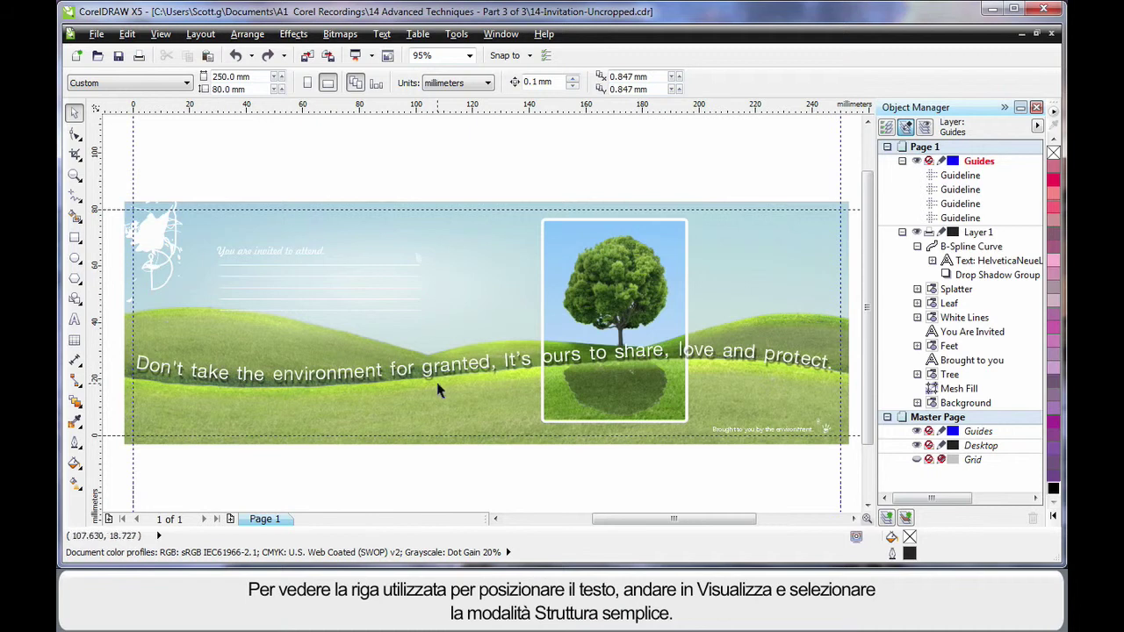
- In Simple Wireframe view, move the slogan curve's start node to the background's left edge, shift its lower control point right, and return to Enhanced view
{"action": "left_click", "coordinate": [160, 34]}
{"action": "left_click", "coordinate": [198, 53]}
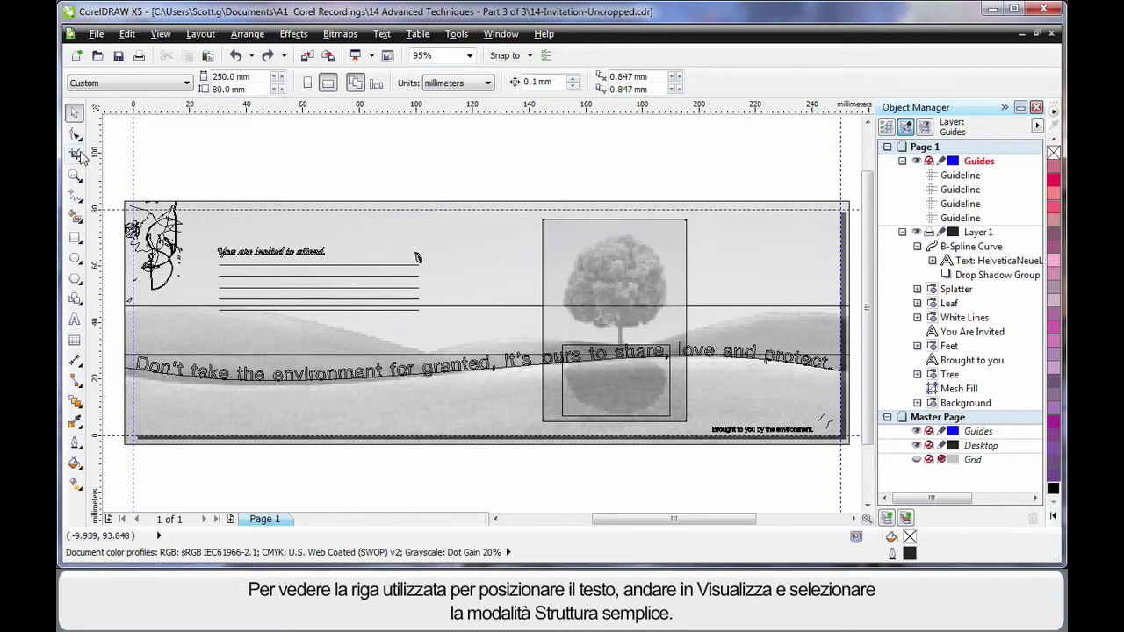
{"action": "left_click", "coordinate": [75, 134]}
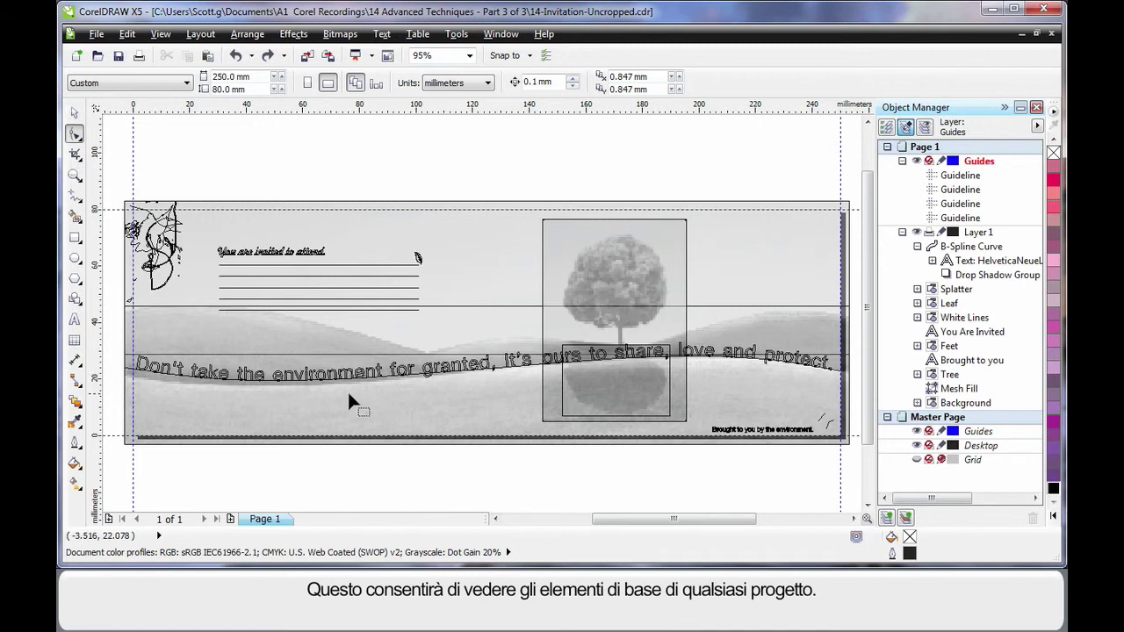
{"action": "left_click", "coordinate": [132, 374]}
{"action": "left_click_drag", "start_coordinate": [130, 376], "coordinate": [126, 383]}
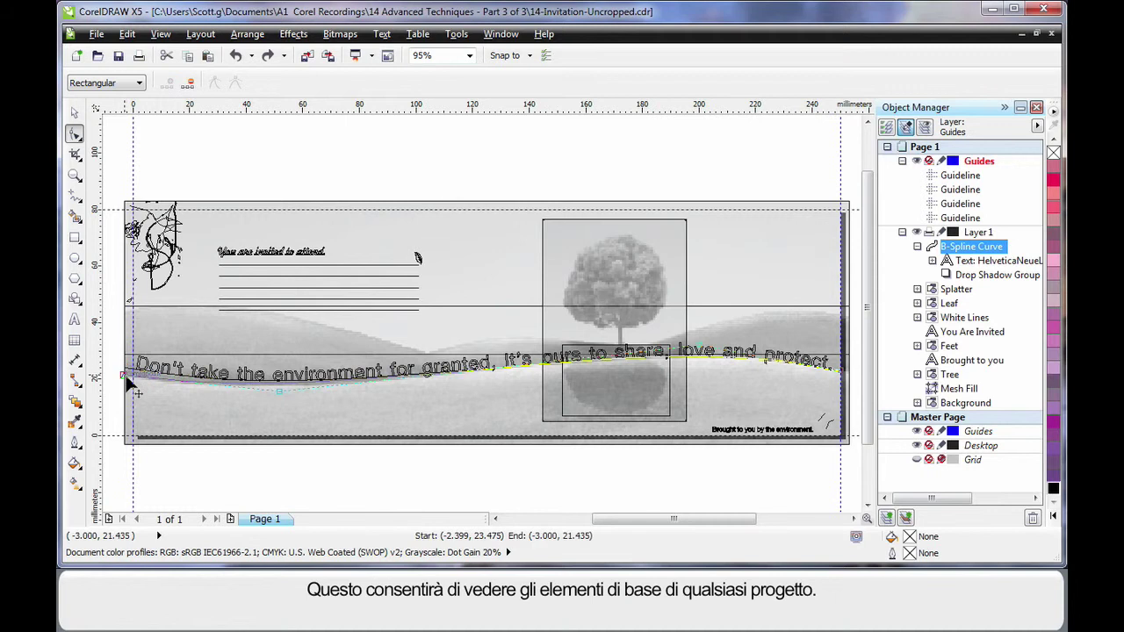
{"action": "left_click_drag", "start_coordinate": [279, 387], "coordinate": [302, 391]}
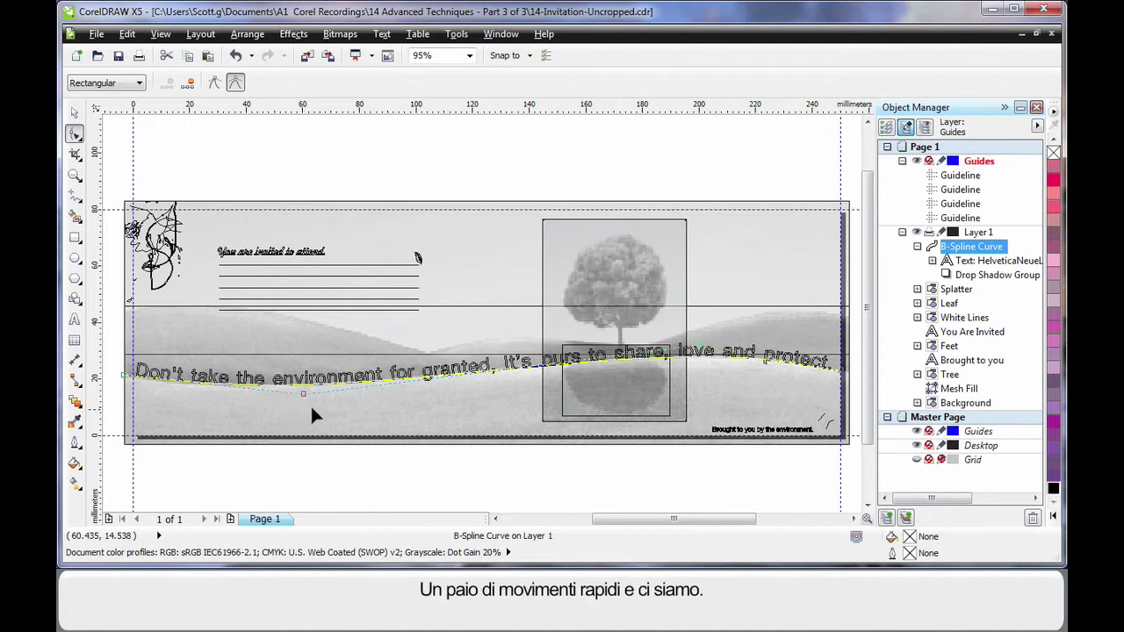
{"action": "left_click", "coordinate": [161, 33]}
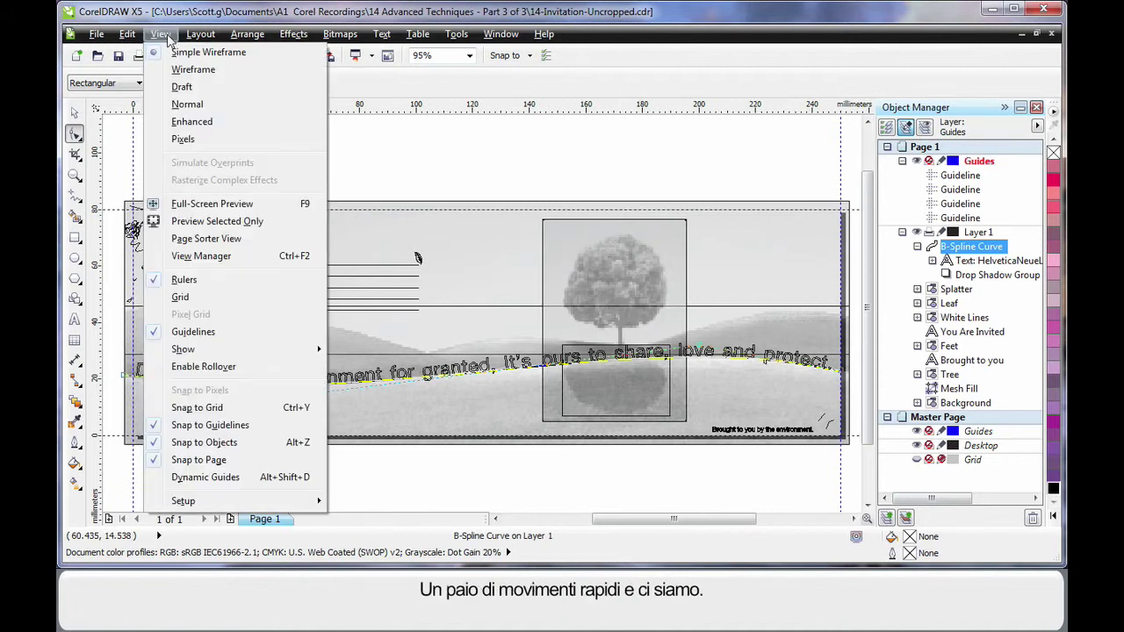
{"action": "left_click", "coordinate": [202, 122]}
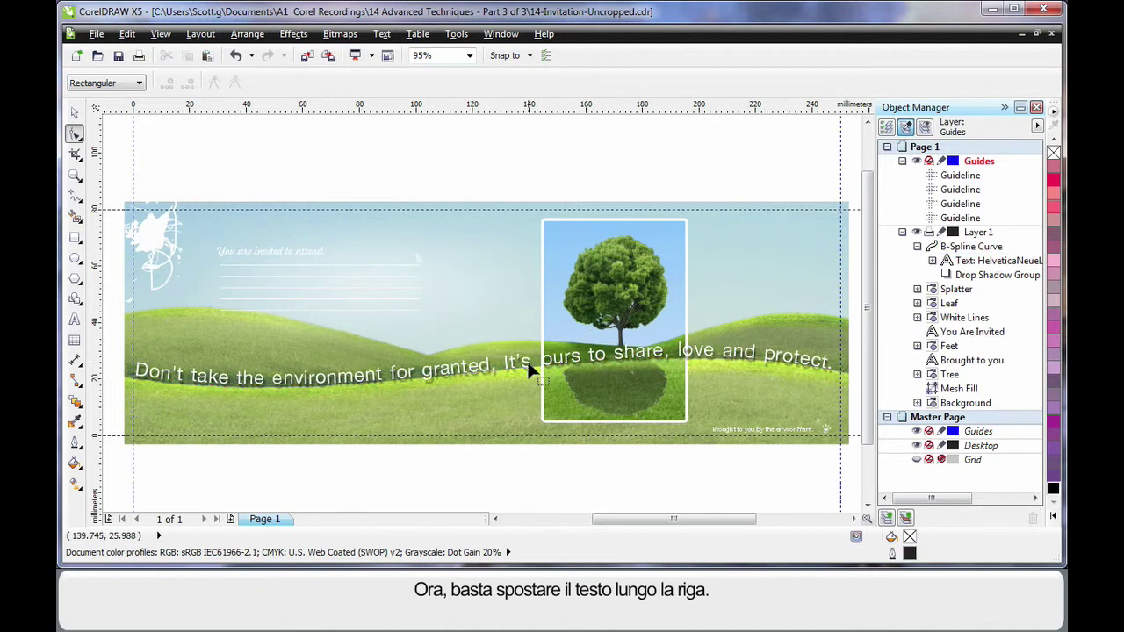
- Move the slogan's words "ours to share, love and protect." slightly right along the curve to clear the tree's frame
{"action": "left_click", "coordinate": [527, 360]}
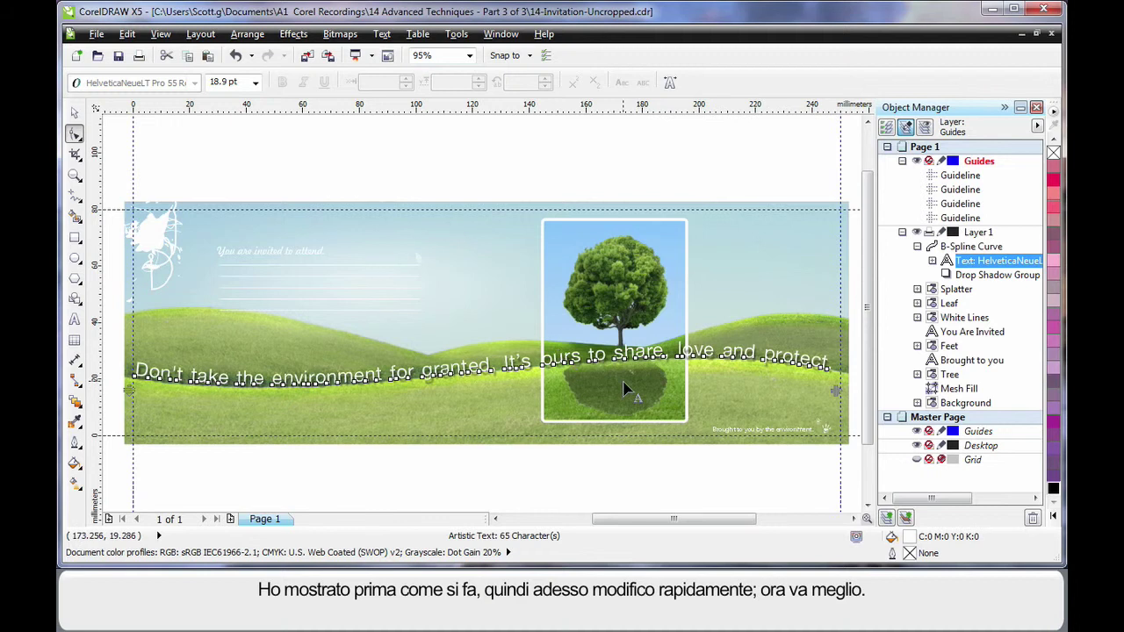
{"action": "key", "text": "space"}
{"action": "left_click", "coordinate": [660, 468]}
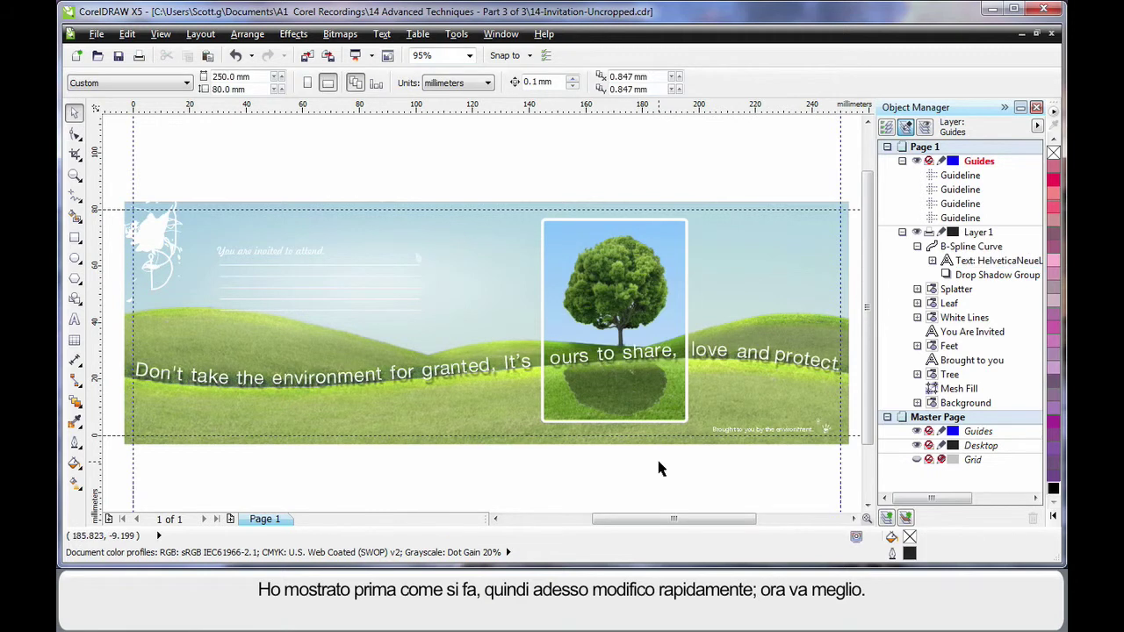
- Proof the document colors against the U.S. Web Coated (SWOP) v2 environment and briefly check the out-of-gamut colors
{"action": "left_click", "coordinate": [504, 35]}
{"action": "mouse_move", "coordinate": [539, 172]}
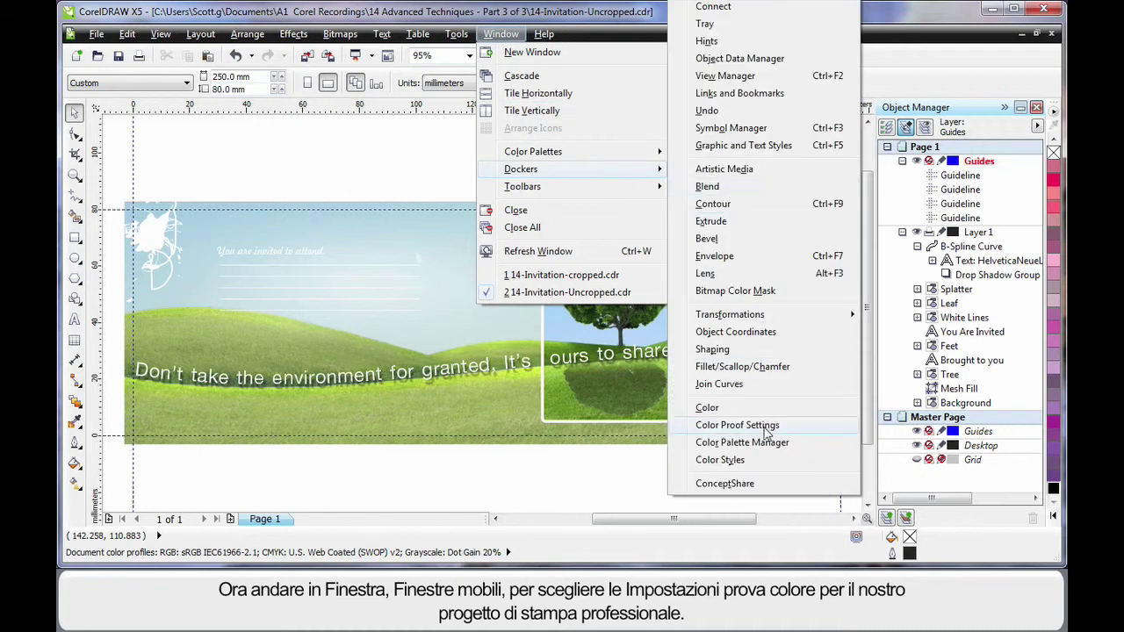
{"action": "left_click", "coordinate": [824, 434]}
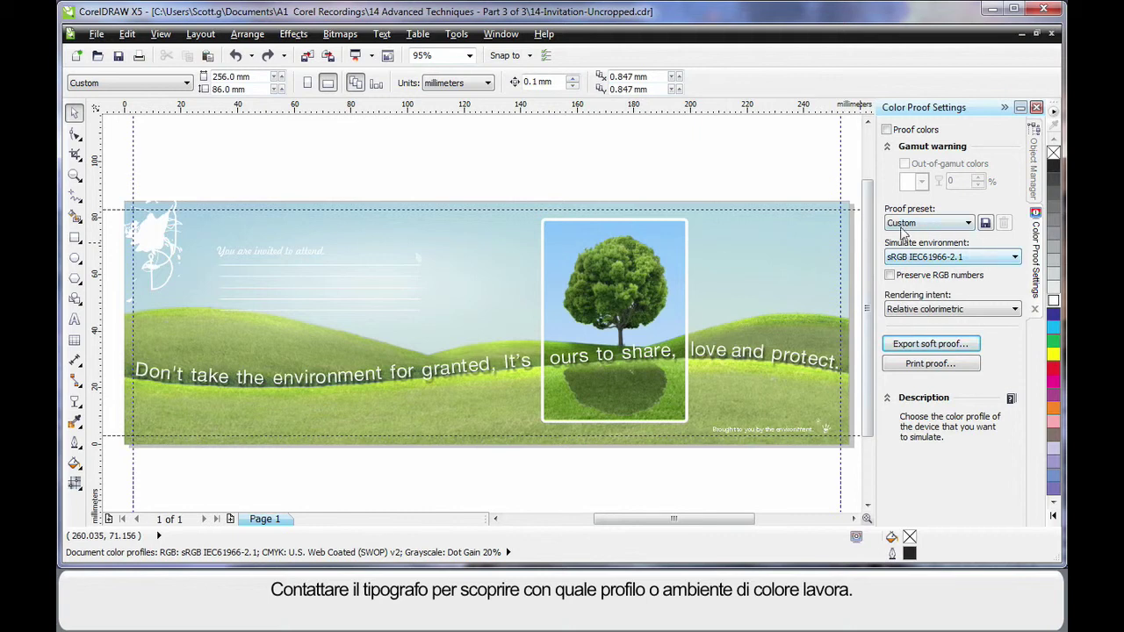
{"action": "left_click", "coordinate": [1016, 260]}
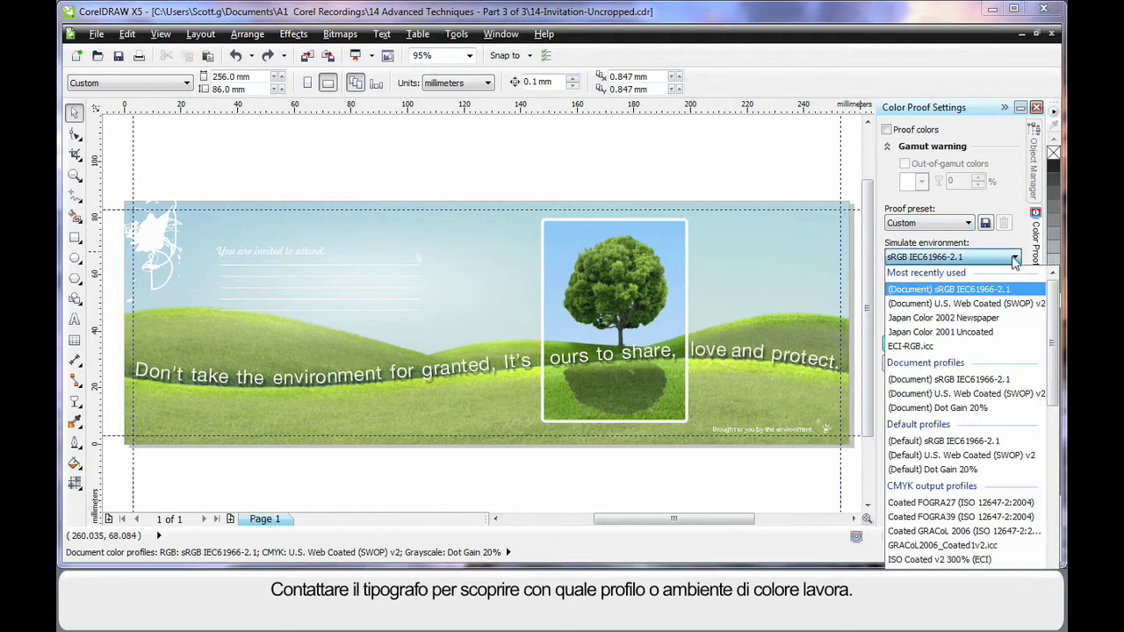
{"action": "left_click", "coordinate": [995, 394]}
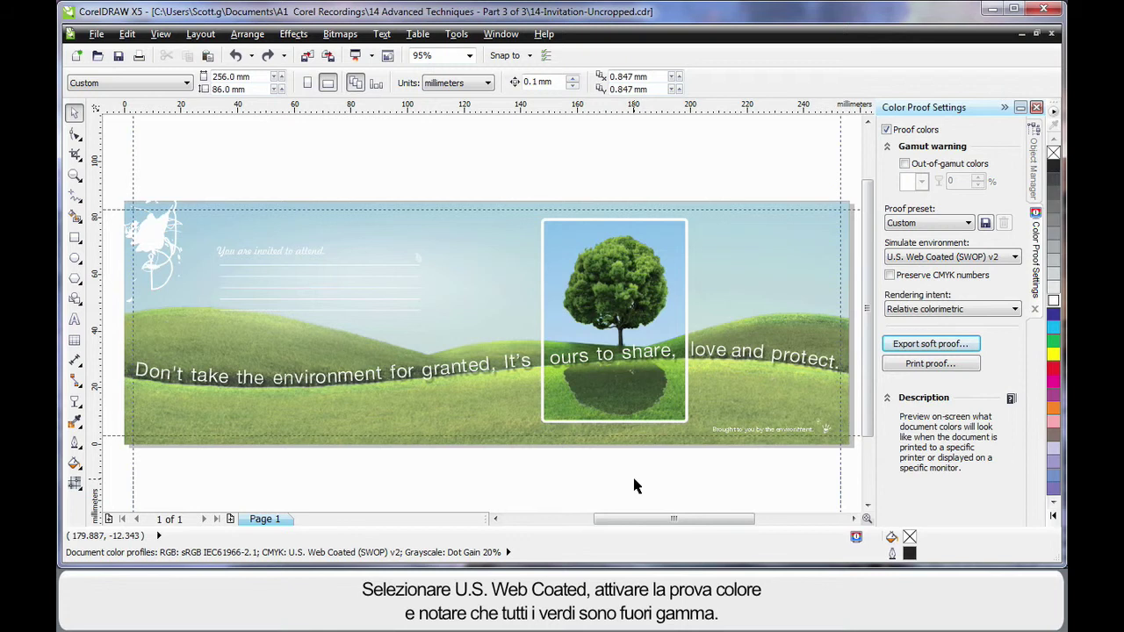
{"action": "left_click", "coordinate": [905, 164]}
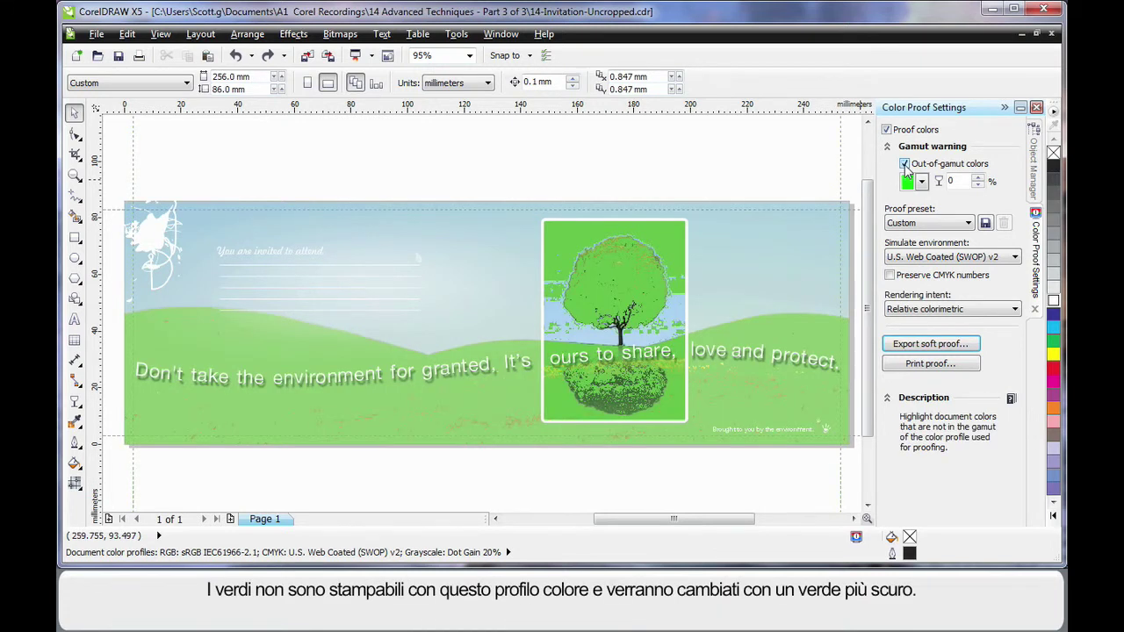
{"action": "left_click", "coordinate": [905, 166]}
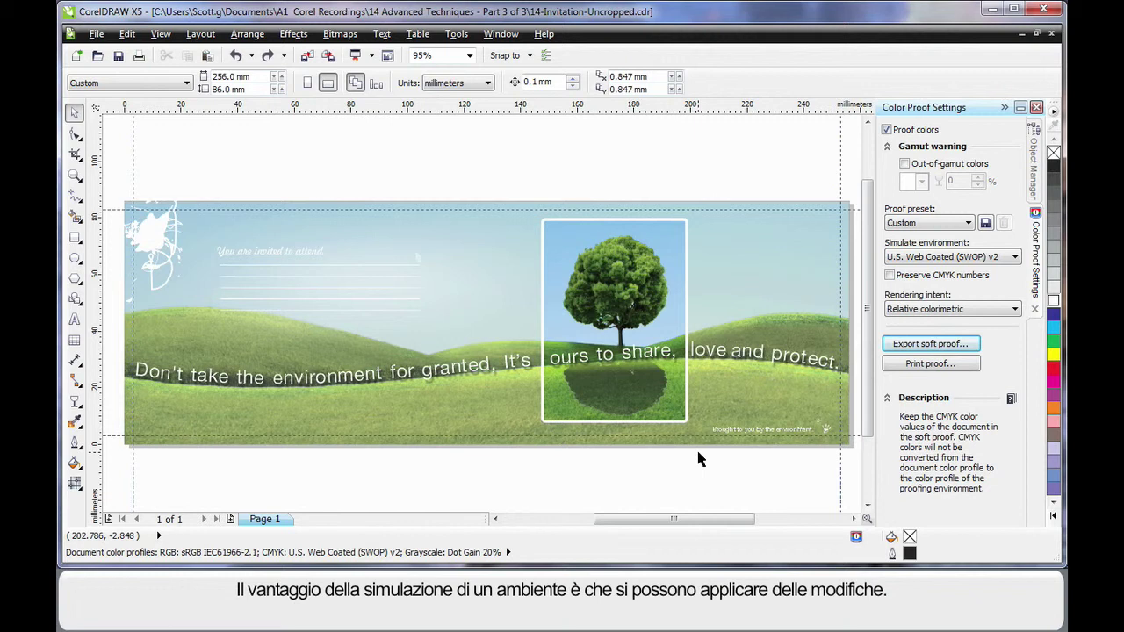
- Apply a Uniform transparency to the Shadow bitmap in the Tree group and deselect it
{"action": "left_click", "coordinate": [1035, 157]}
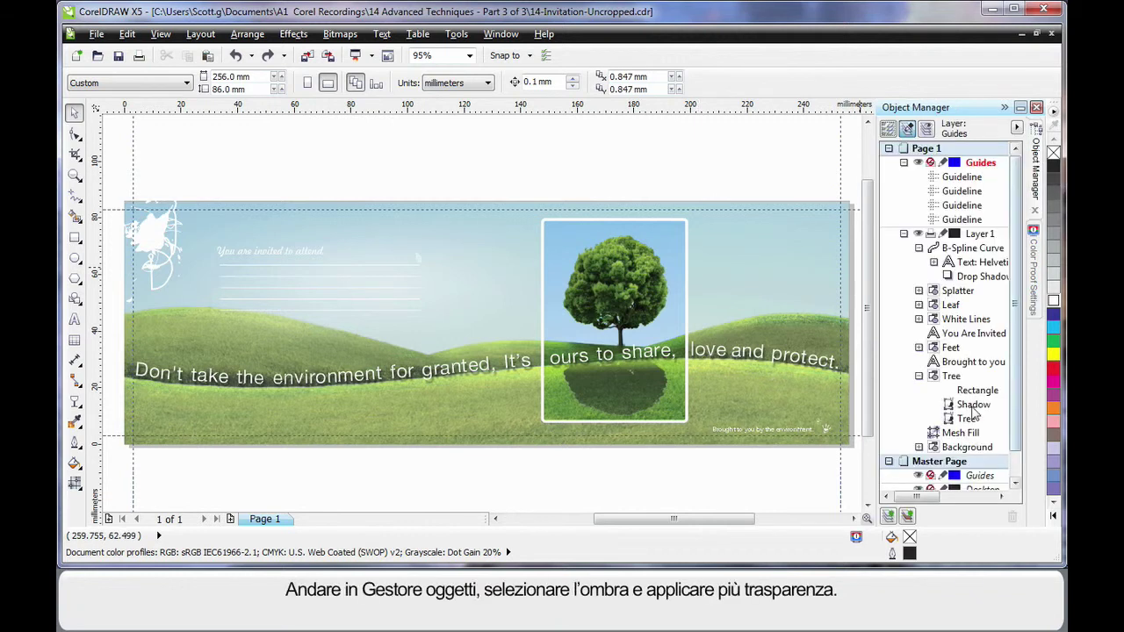
{"action": "left_click", "coordinate": [973, 406]}
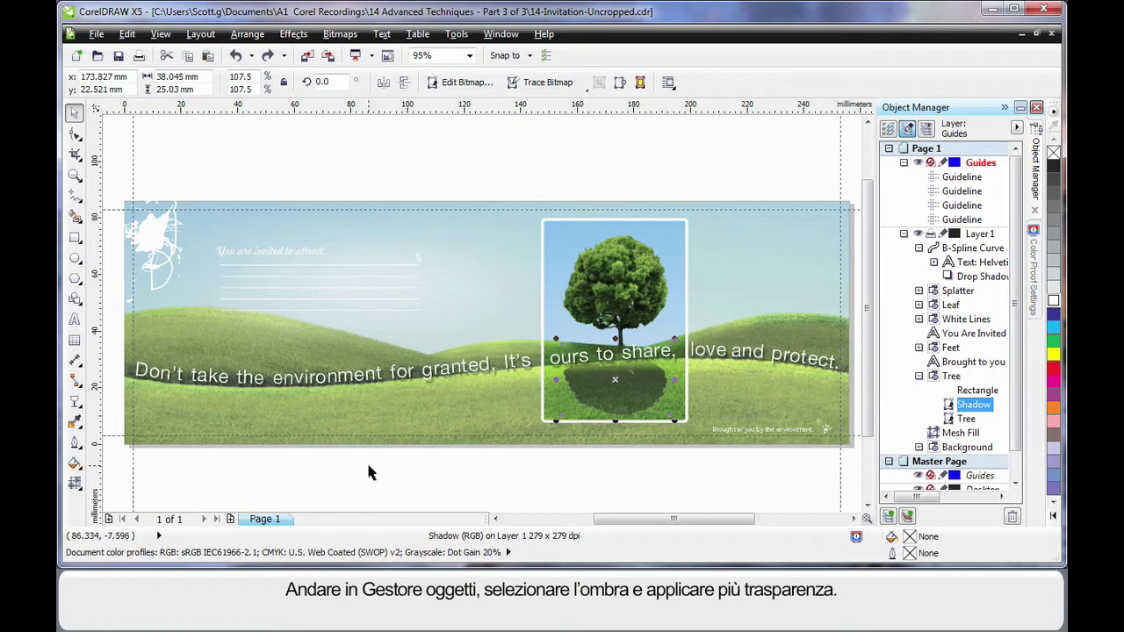
{"action": "left_click", "coordinate": [75, 400]}
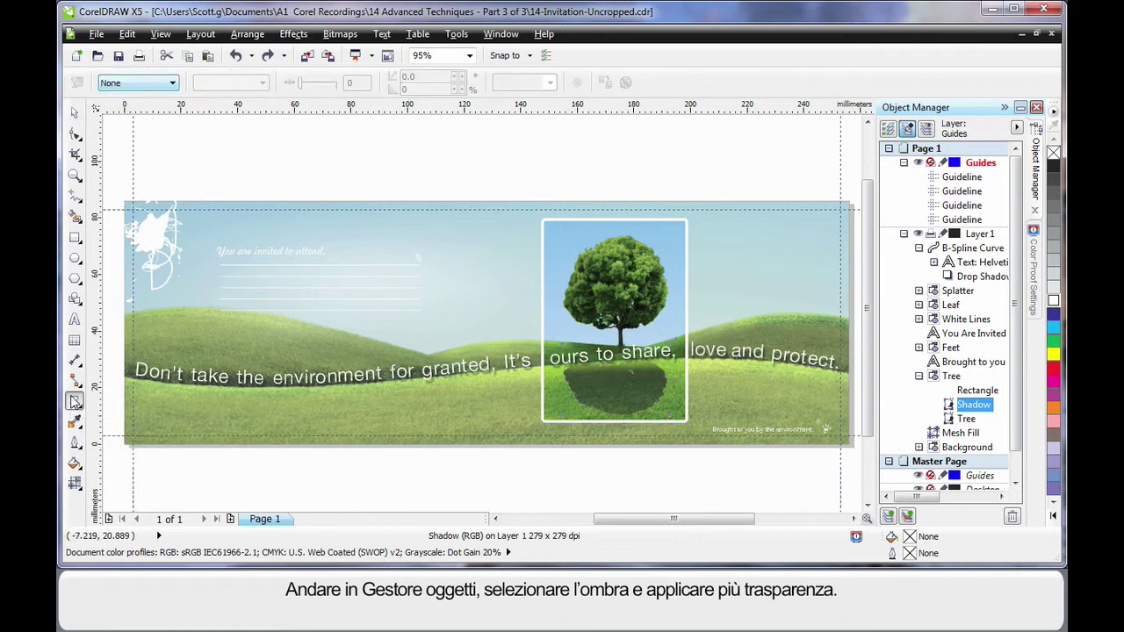
{"action": "left_click", "coordinate": [171, 84]}
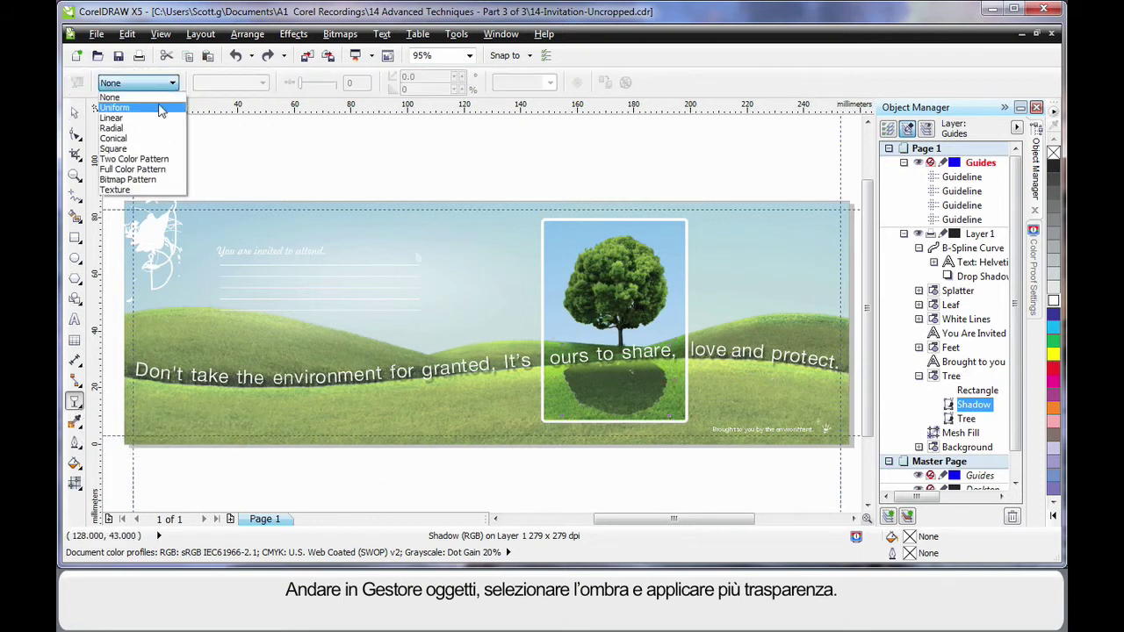
{"action": "left_click", "coordinate": [159, 109]}
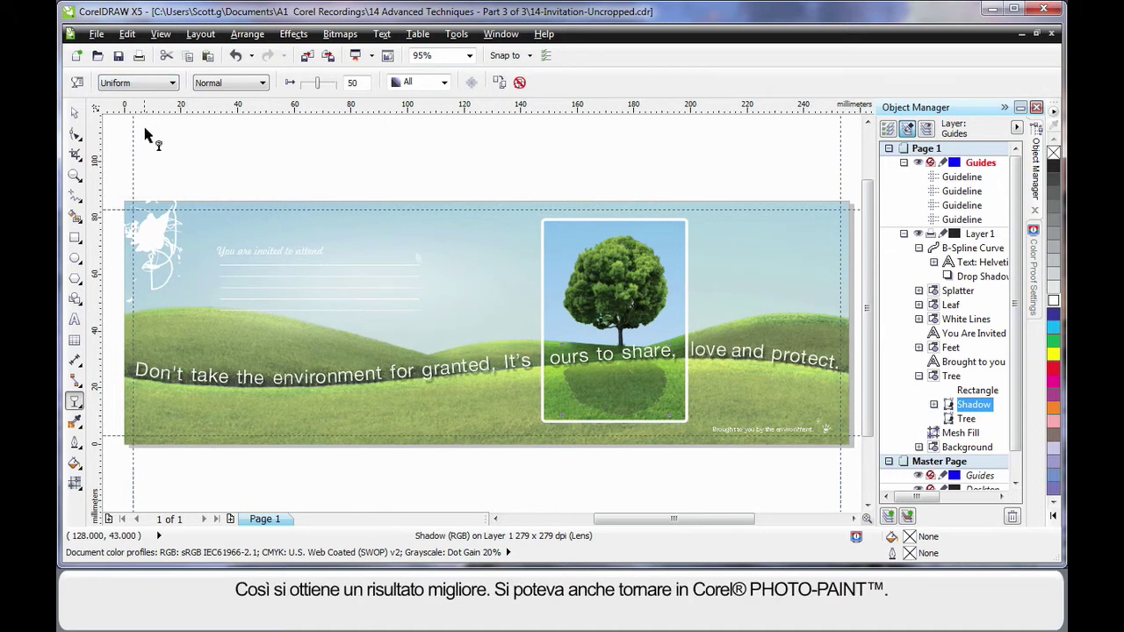
{"action": "left_click", "coordinate": [76, 117]}
{"action": "left_click", "coordinate": [350, 138]}
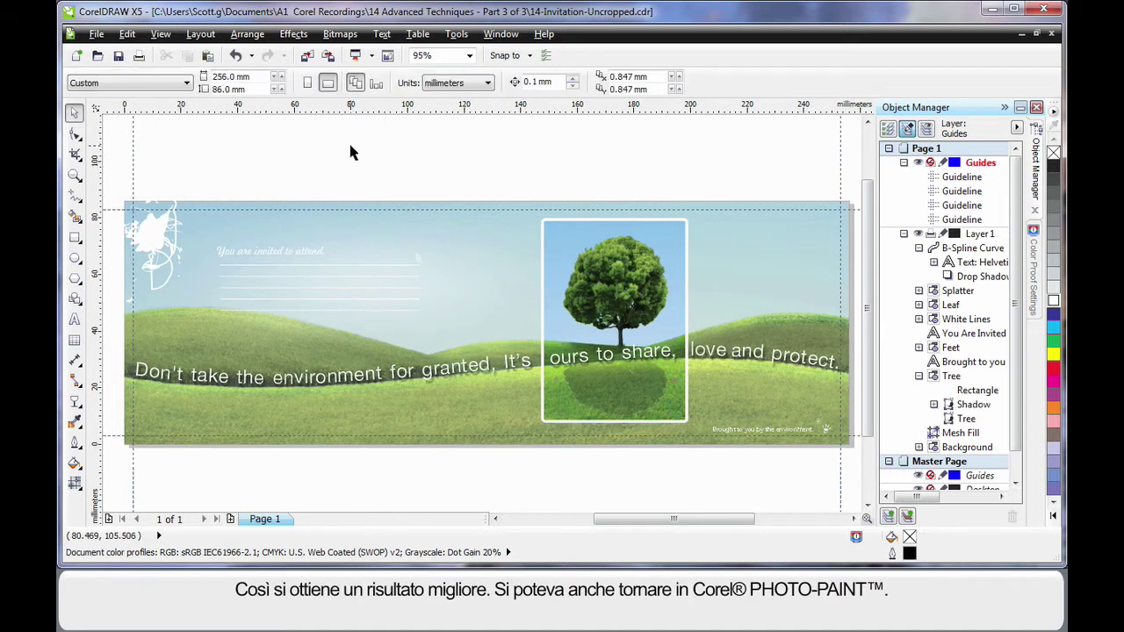
- Start exporting the soft proof in PDF format as 14-Invitation-Uncropped.pdf in the 01 Welcome to X5 folder
{"action": "left_click", "coordinate": [1037, 251]}
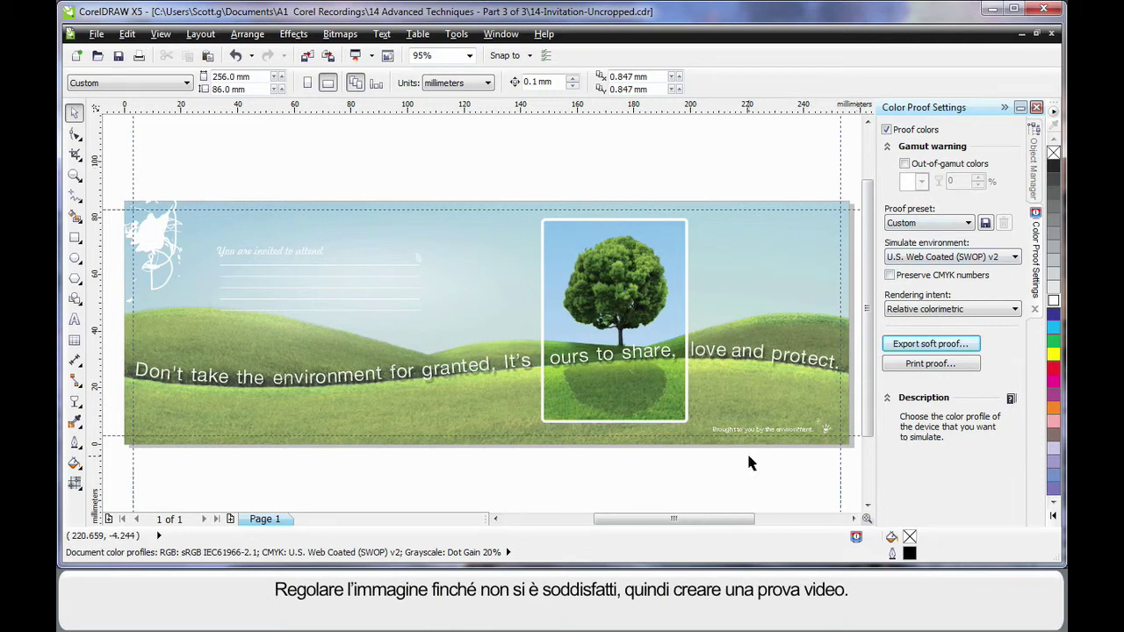
{"action": "left_click", "coordinate": [956, 347]}
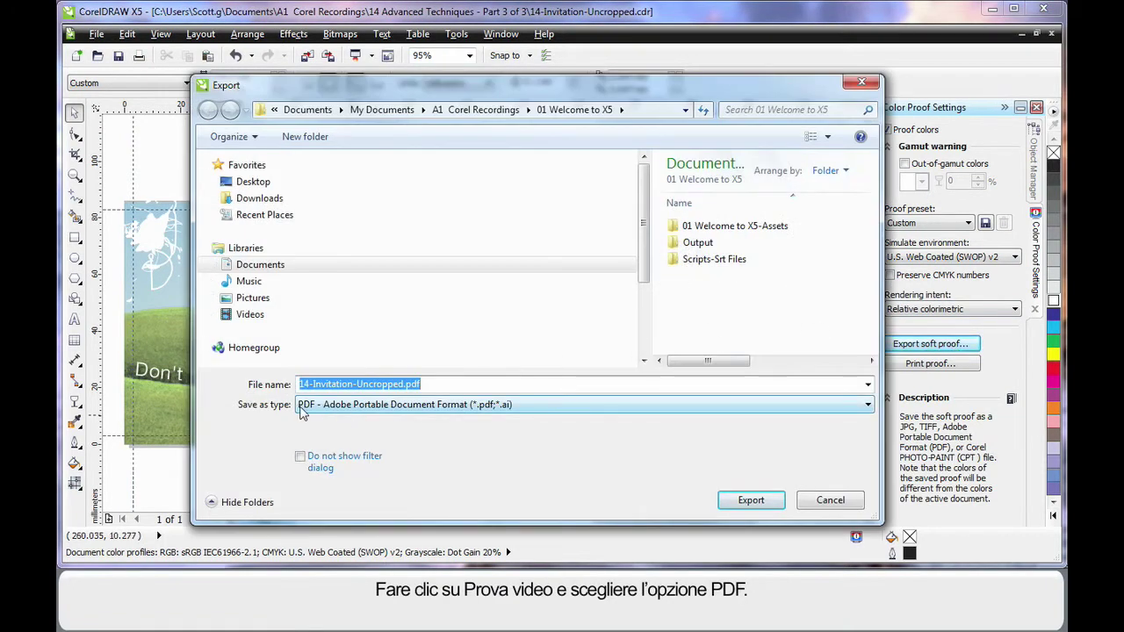
{"action": "left_click", "coordinate": [360, 408]}
{"action": "left_click", "coordinate": [358, 422]}
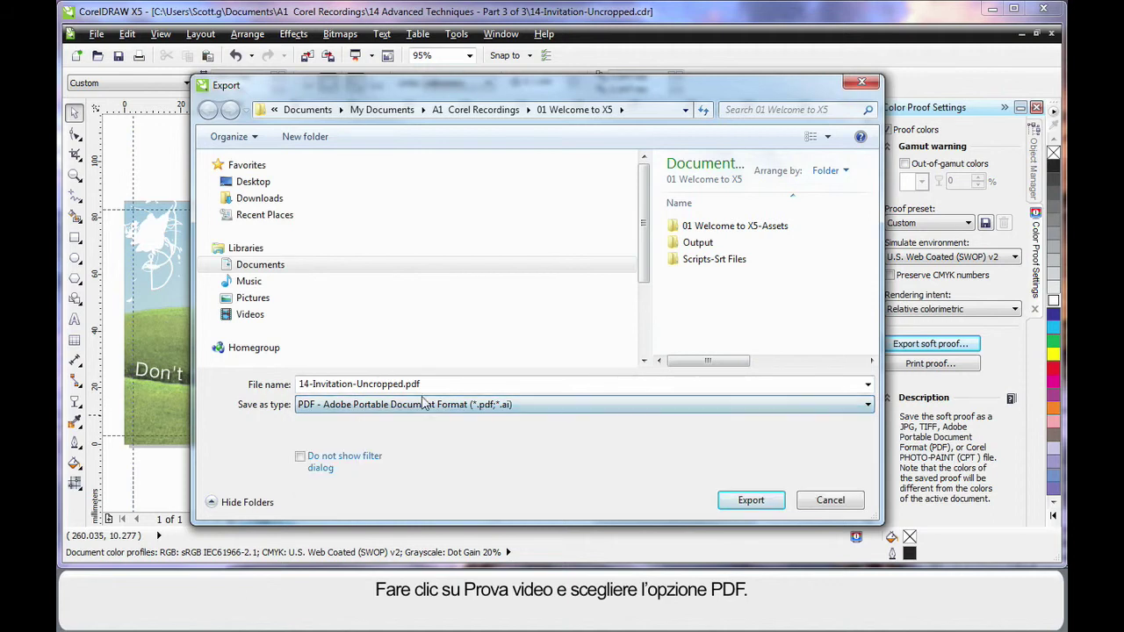
{"action": "left_click", "coordinate": [752, 501]}
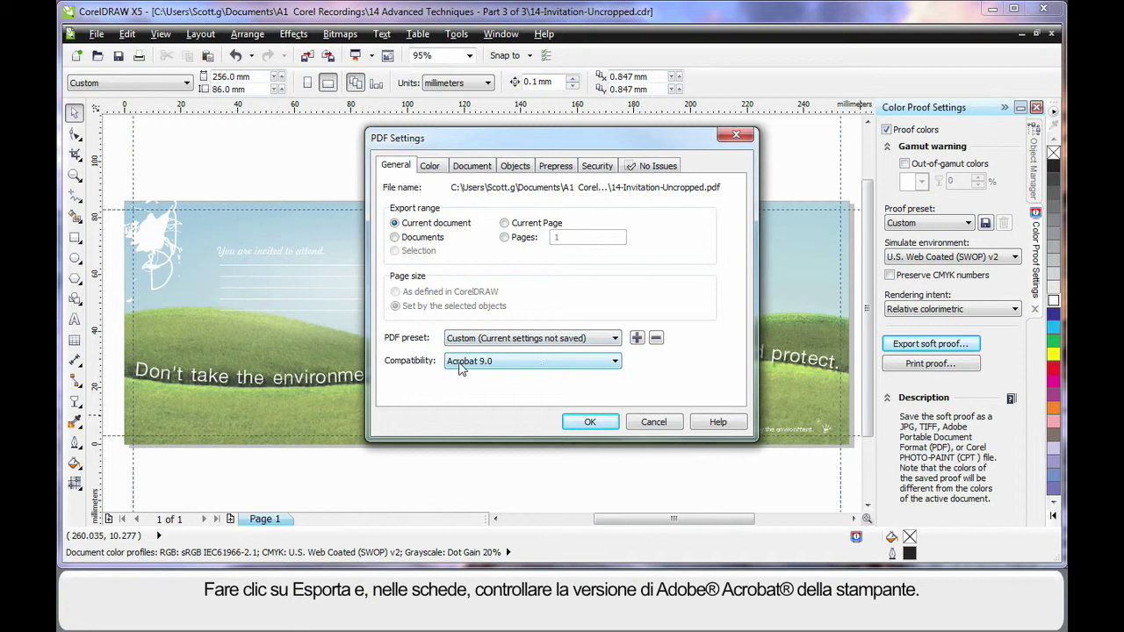
- Export the PDF with Acrobat 9.0 compatibility, the embedded U.S. Web Coated (SWOP) v2 profile and text as curves, and close its preview
{"action": "left_click", "coordinate": [530, 363]}
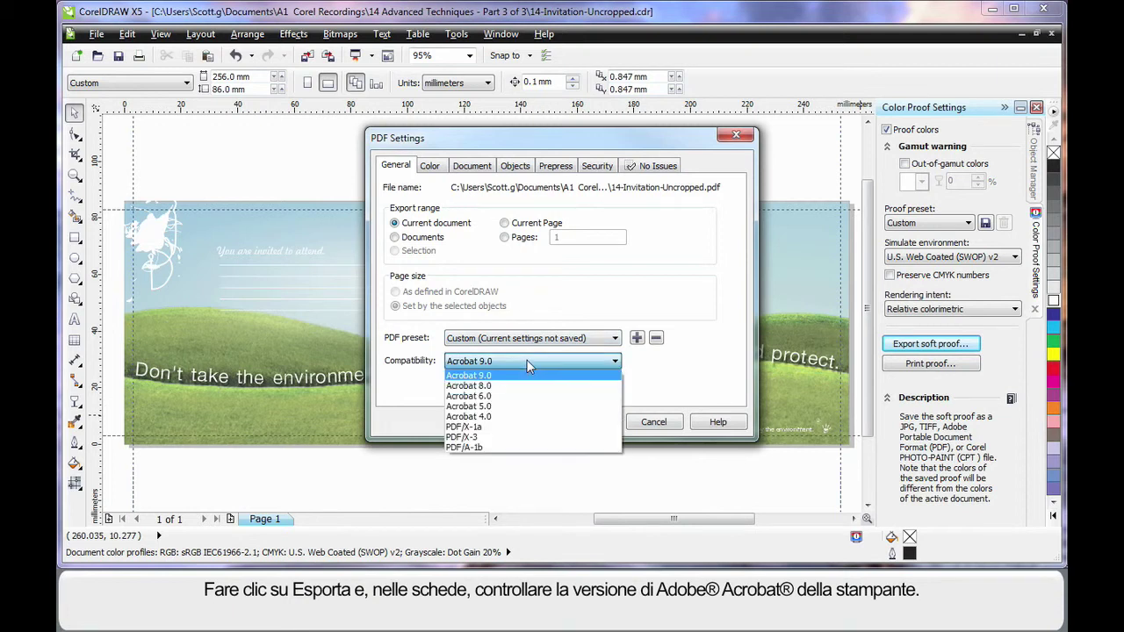
{"action": "left_click", "coordinate": [530, 367]}
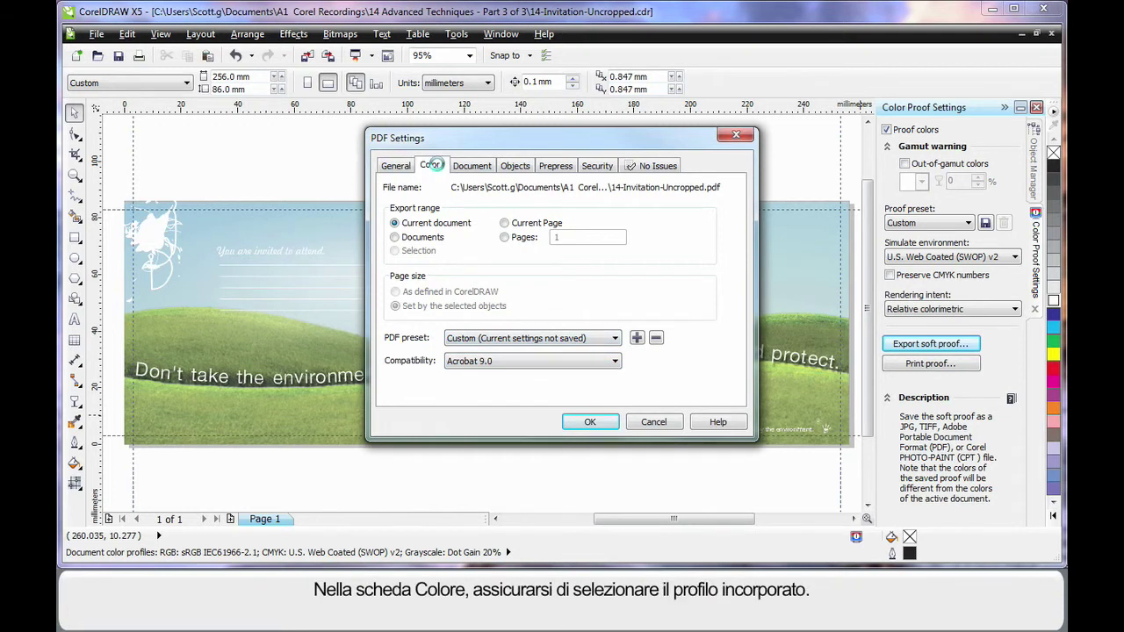
{"action": "left_click", "coordinate": [431, 165]}
{"action": "left_click", "coordinate": [395, 278]}
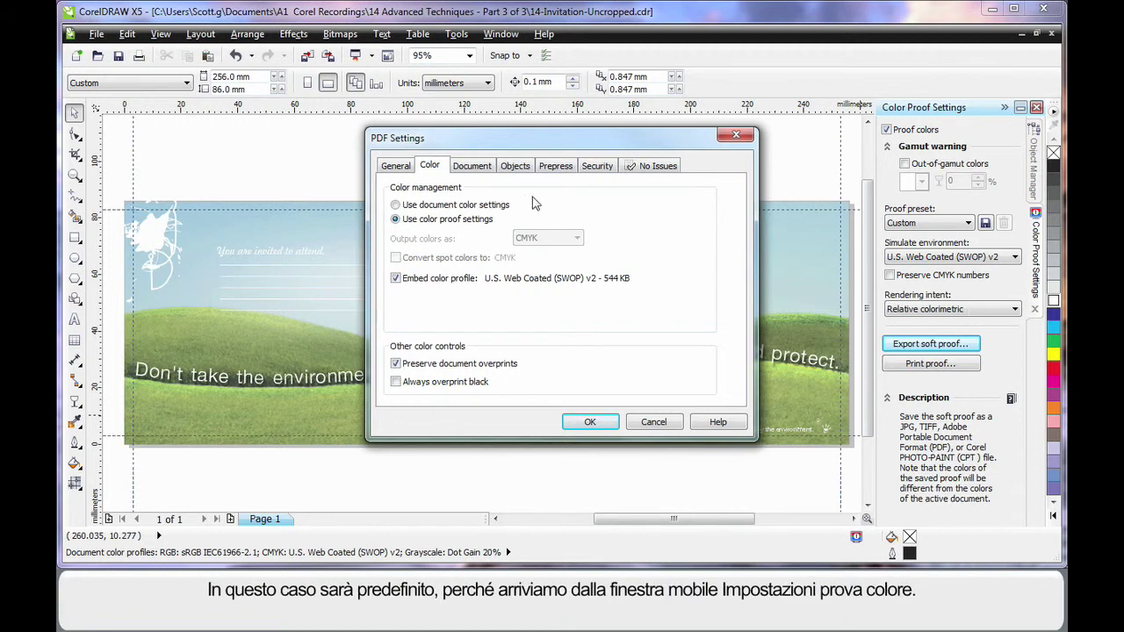
{"action": "left_click", "coordinate": [518, 168]}
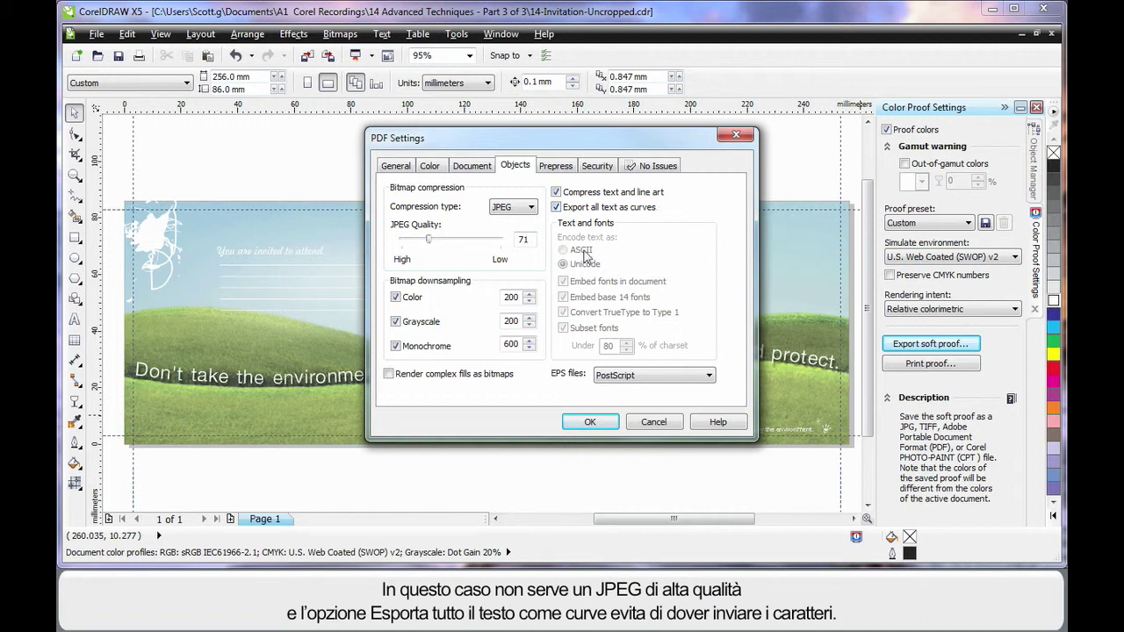
{"action": "left_click", "coordinate": [590, 424]}
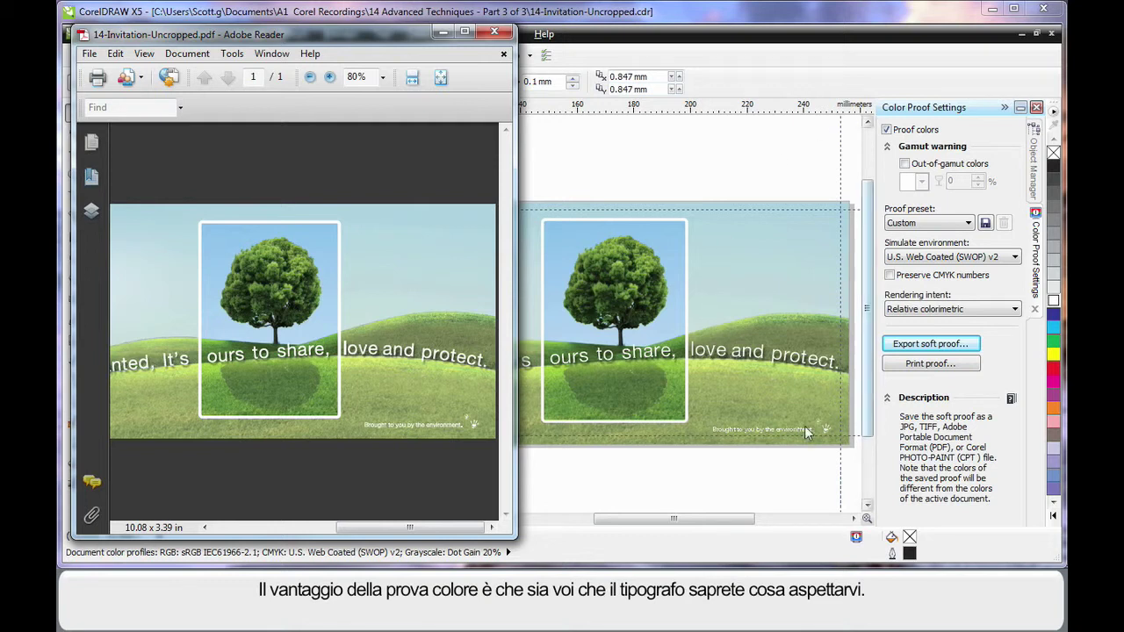
{"action": "left_click", "coordinate": [494, 34]}
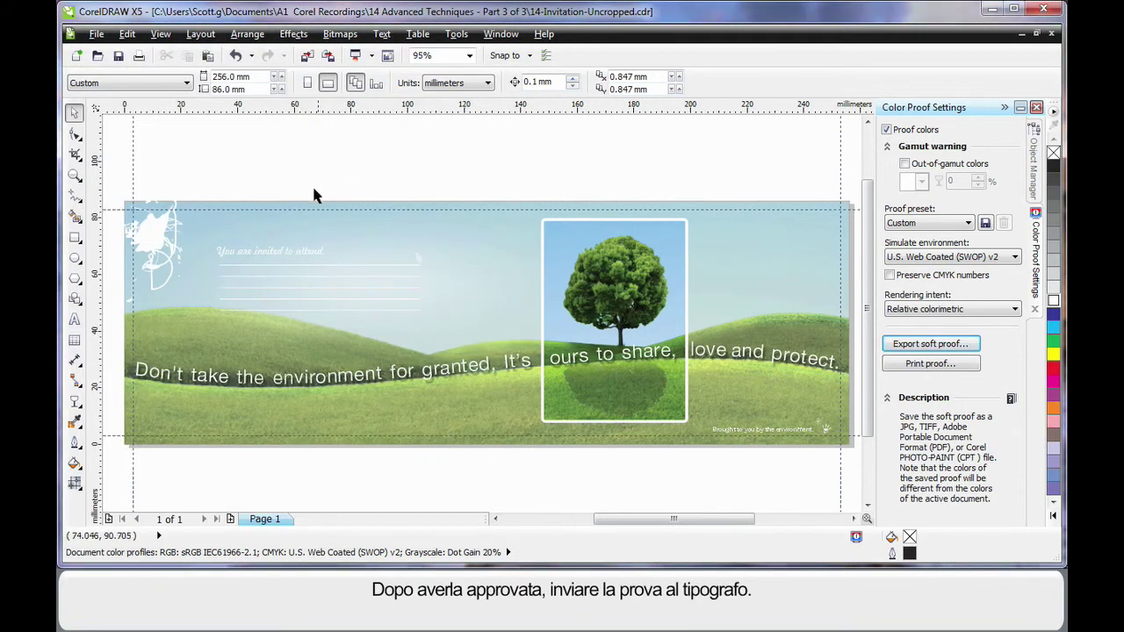
- Collect the document for output by automatically gathering all associated files, and include a PDF with the Prepress preset
{"action": "left_click", "coordinate": [94, 37]}
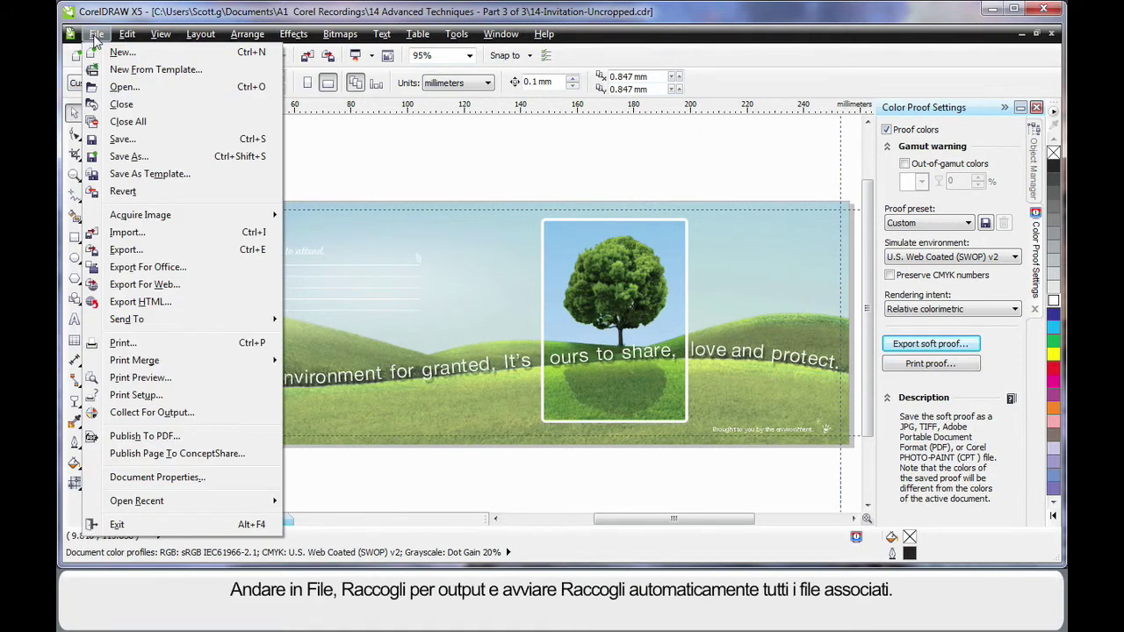
{"action": "left_click", "coordinate": [159, 414]}
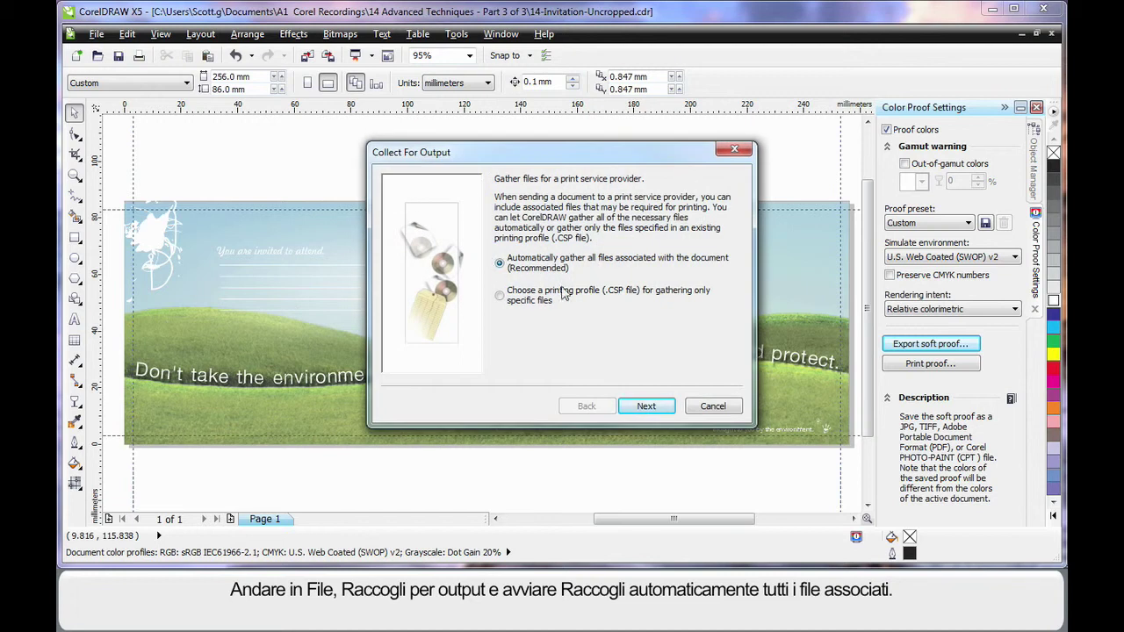
{"action": "left_click", "coordinate": [644, 407]}
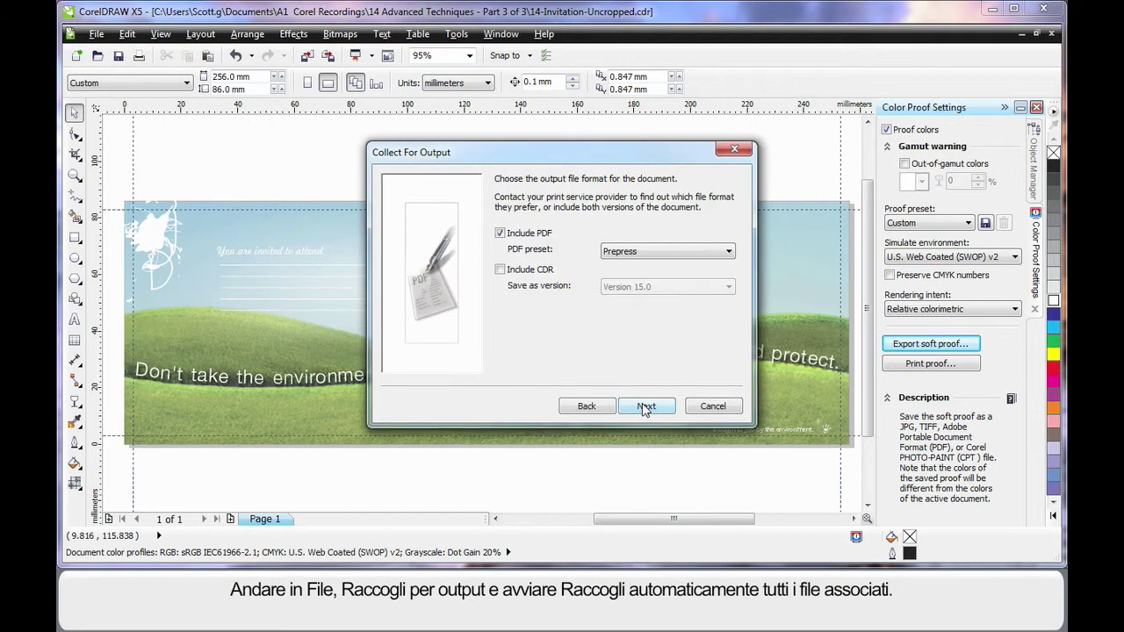
{"action": "left_click", "coordinate": [728, 252]}
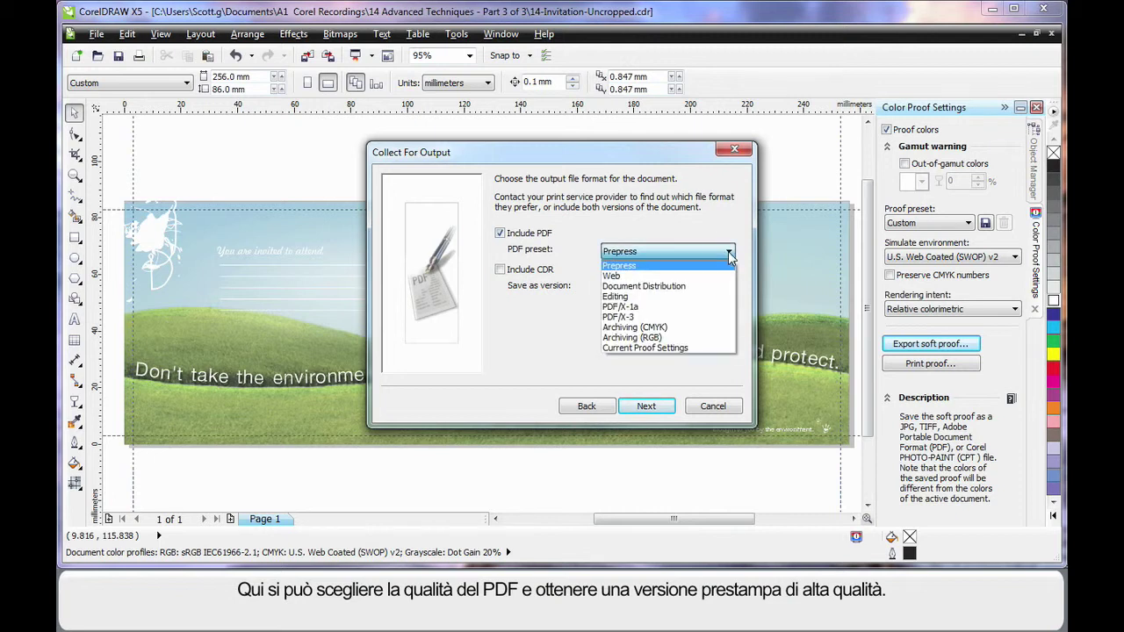
{"action": "left_click", "coordinate": [637, 271]}
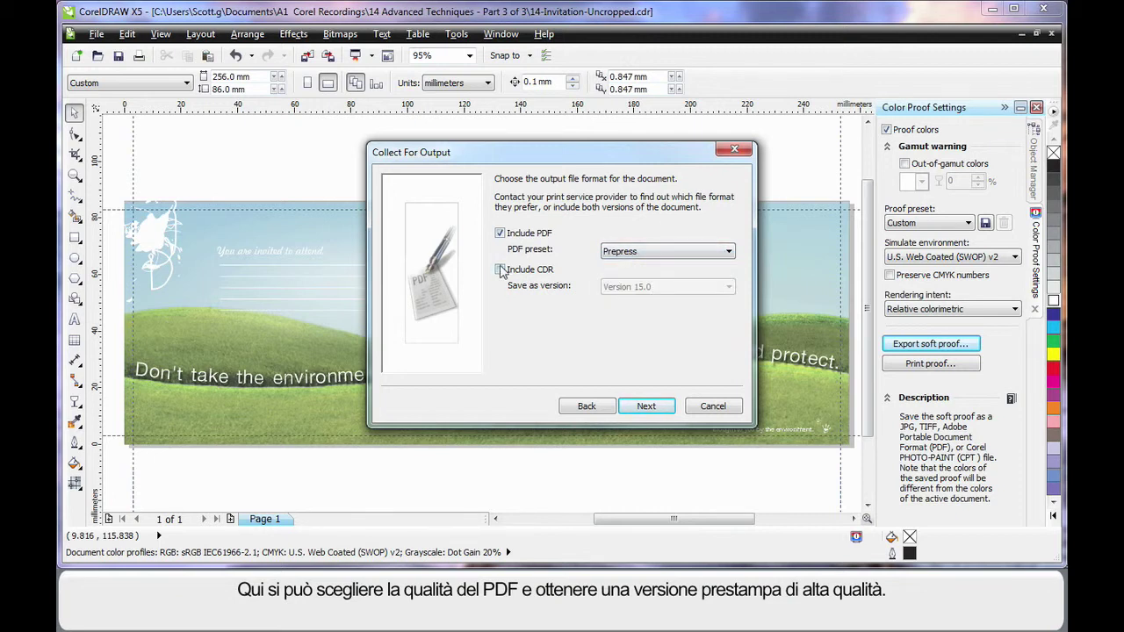
- Add the CDR file in Version 15.0, document fonts and color profiles to the collection, placing it in a compressed folder
{"action": "left_click", "coordinate": [499, 270]}
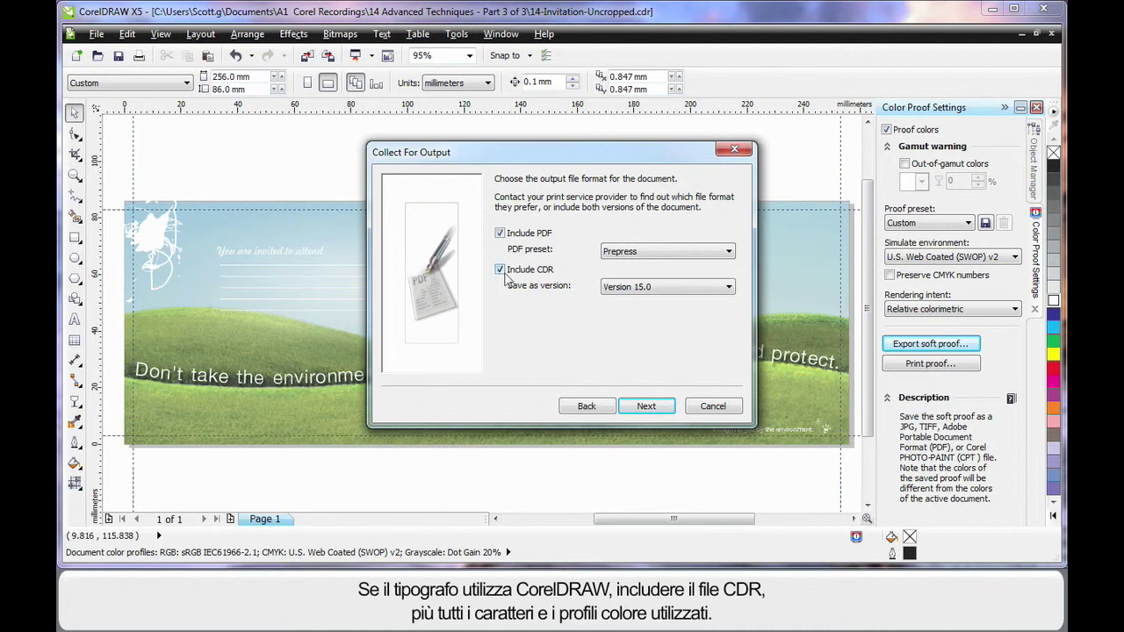
{"action": "left_click", "coordinate": [655, 407]}
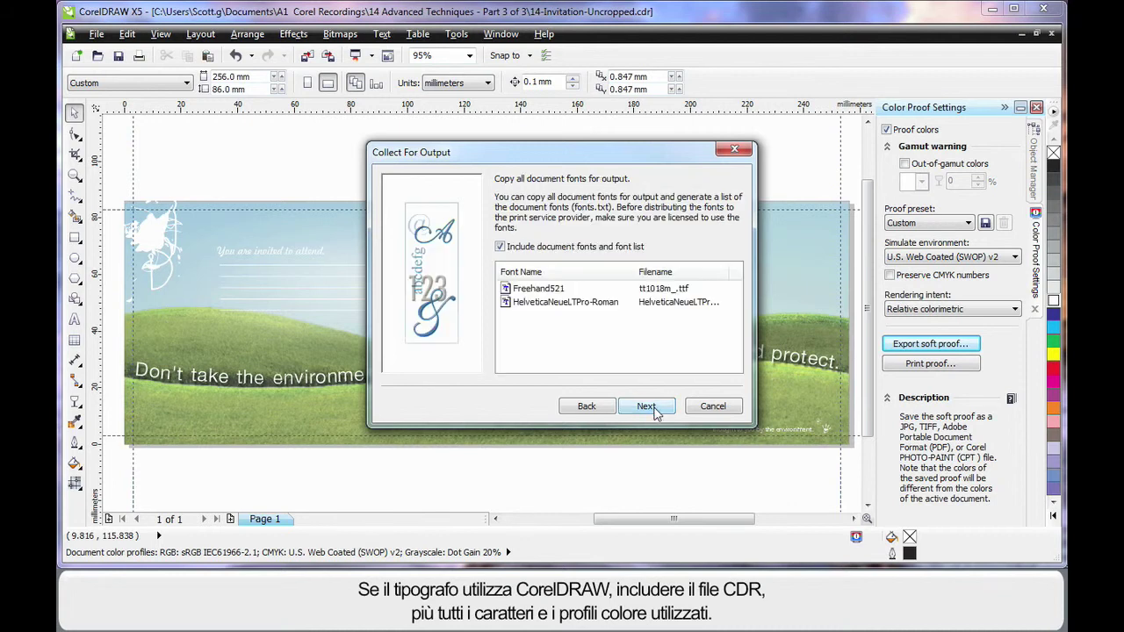
{"action": "left_click", "coordinate": [650, 406]}
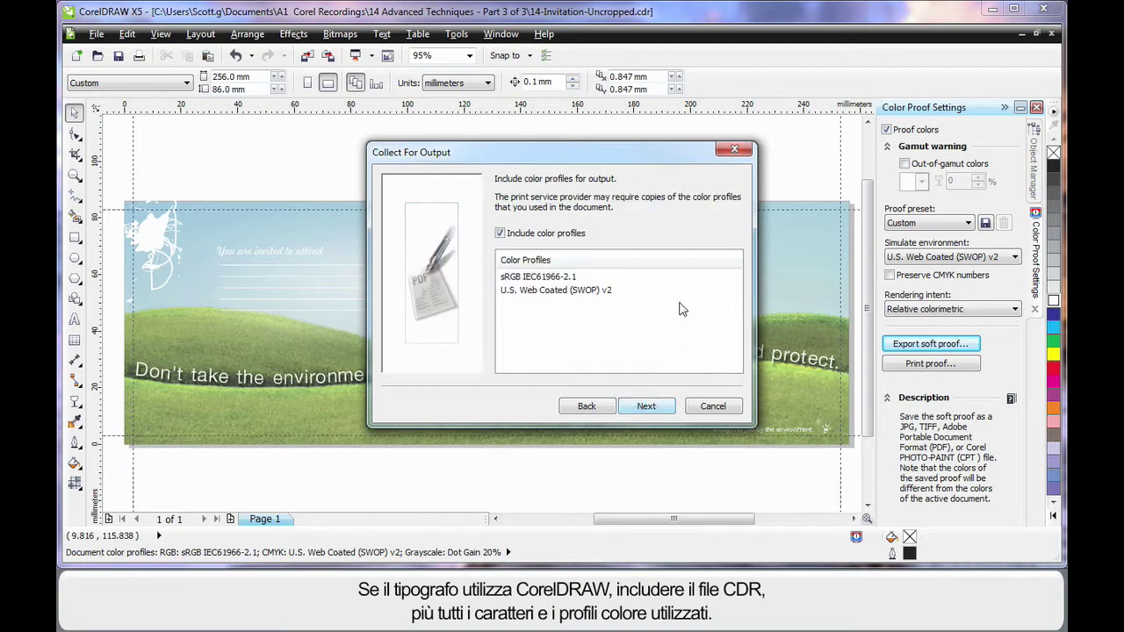
{"action": "left_click", "coordinate": [650, 408]}
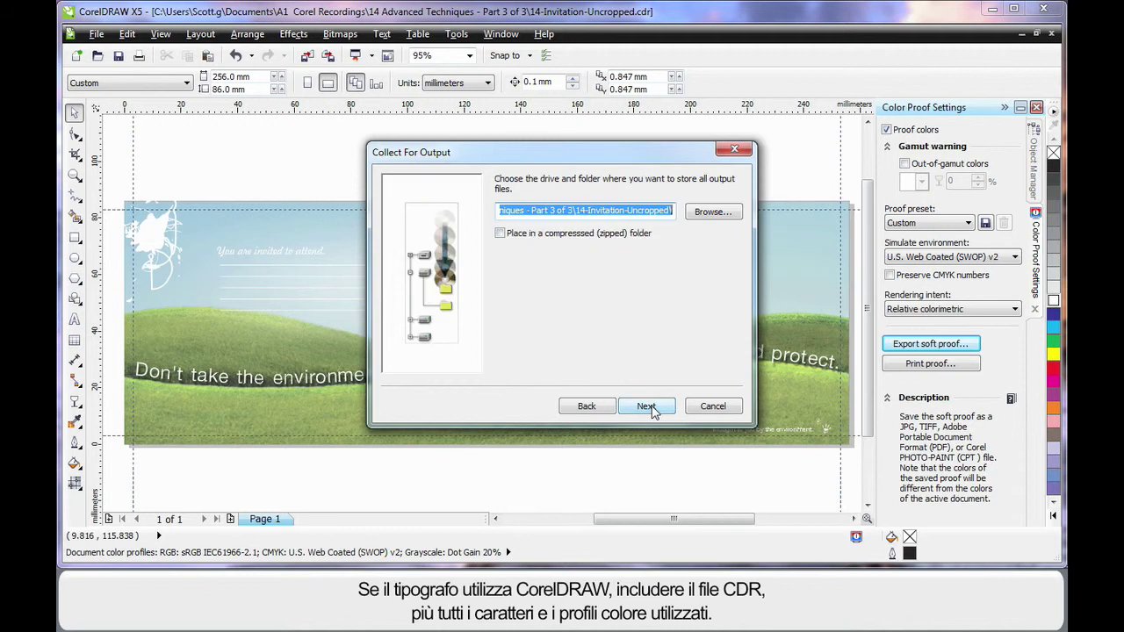
{"action": "left_click", "coordinate": [500, 233]}
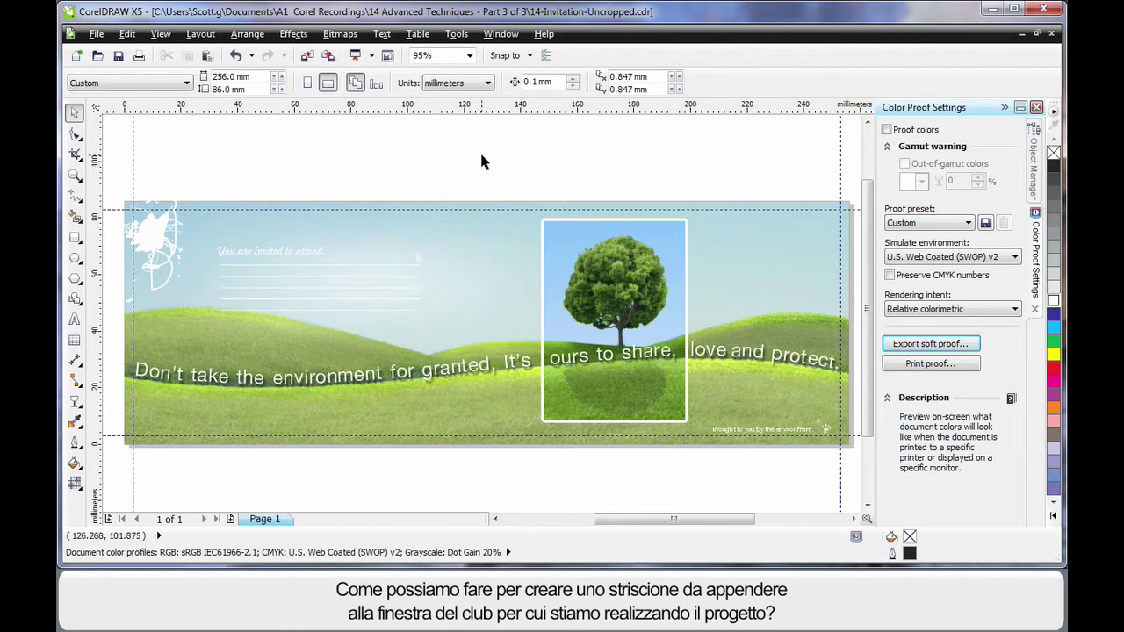
- Preview the print and turn on tiled page printing in the print layout options
{"action": "left_click", "coordinate": [138, 58]}
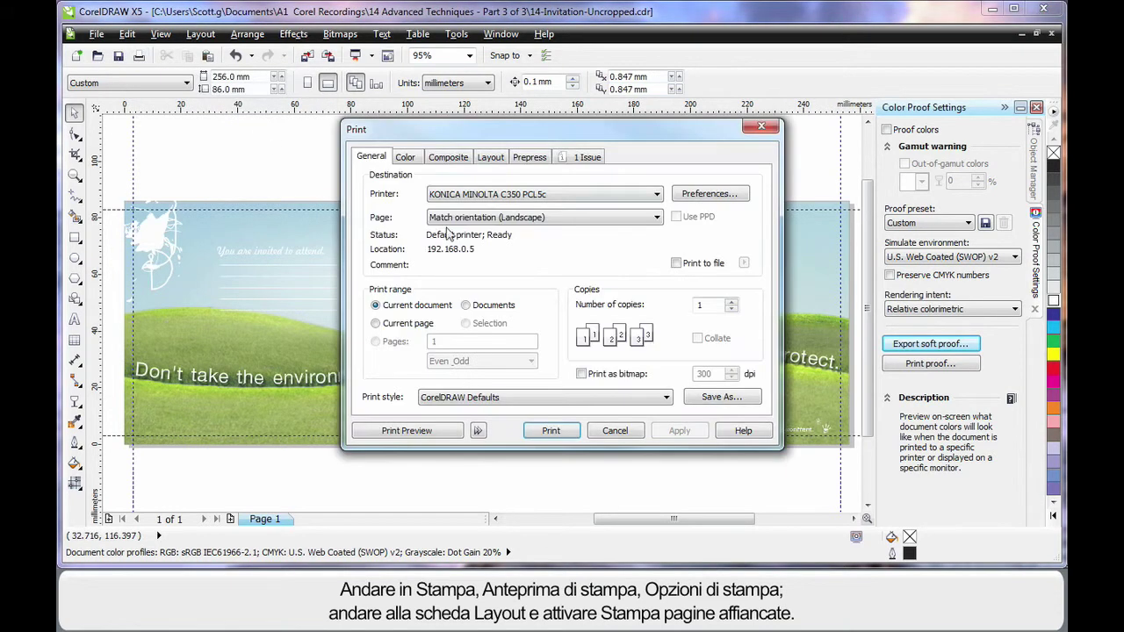
{"action": "left_click", "coordinate": [407, 431]}
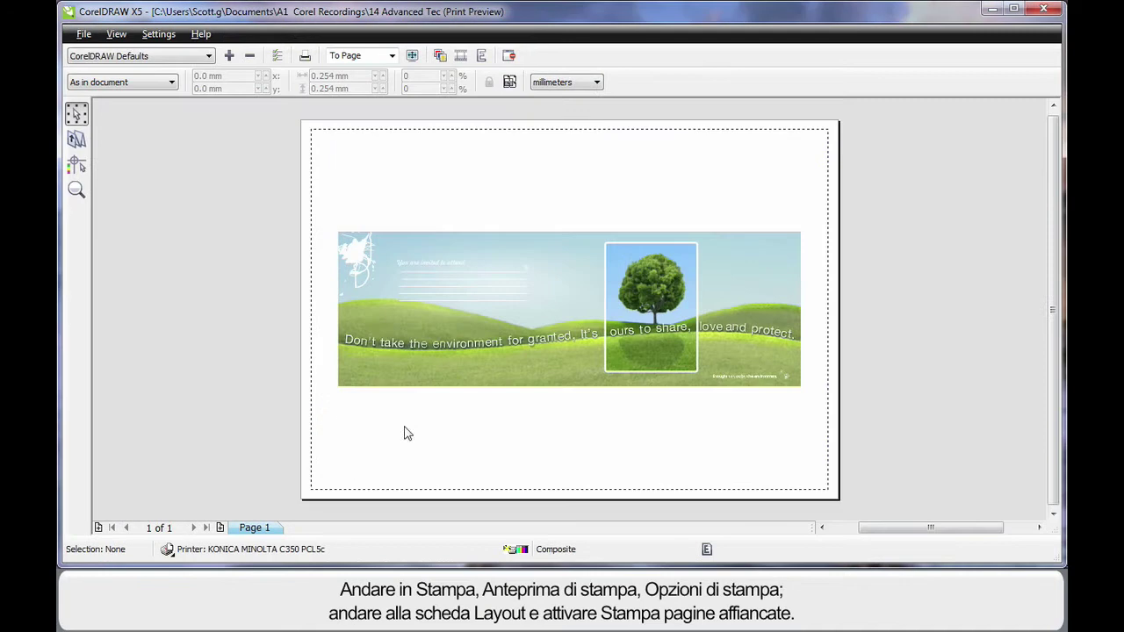
{"action": "left_click", "coordinate": [276, 55]}
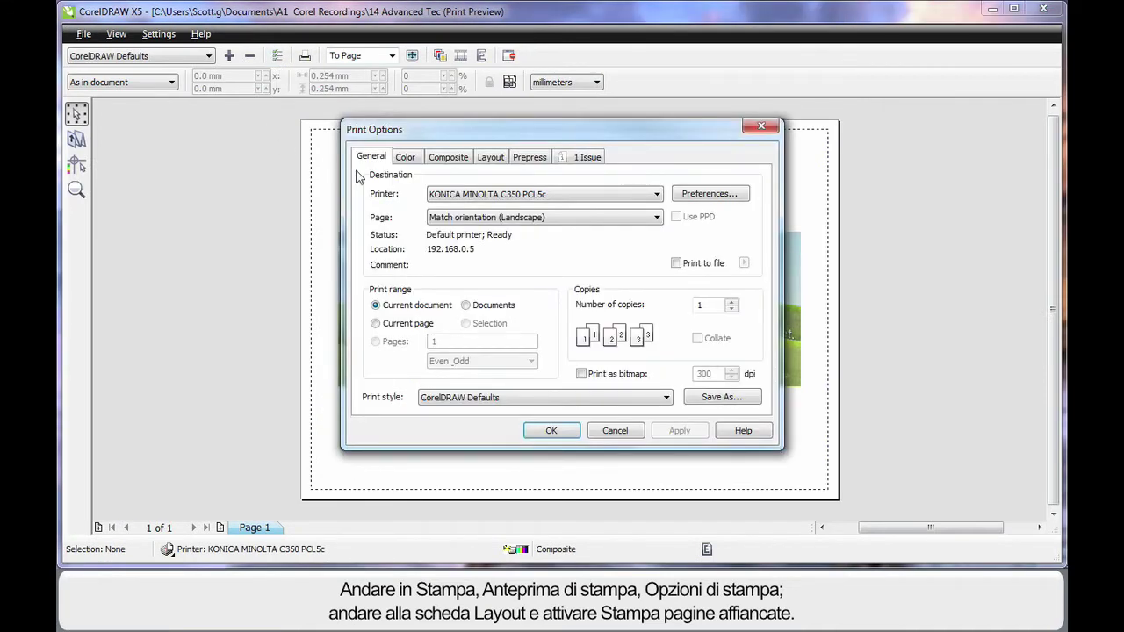
{"action": "left_click", "coordinate": [490, 158]}
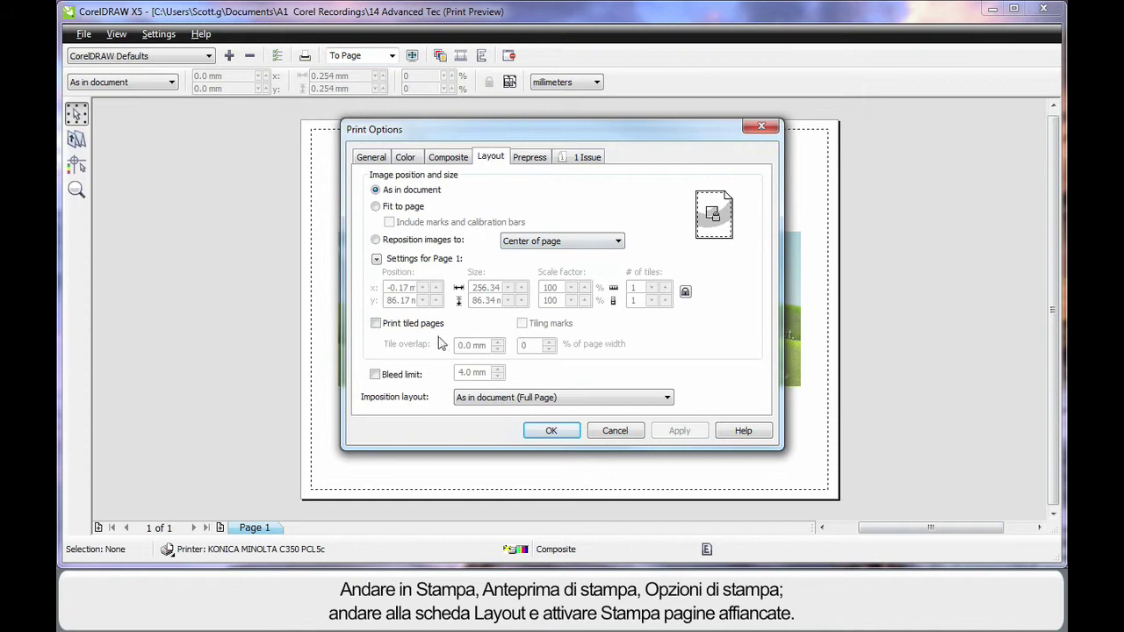
{"action": "left_click", "coordinate": [376, 325]}
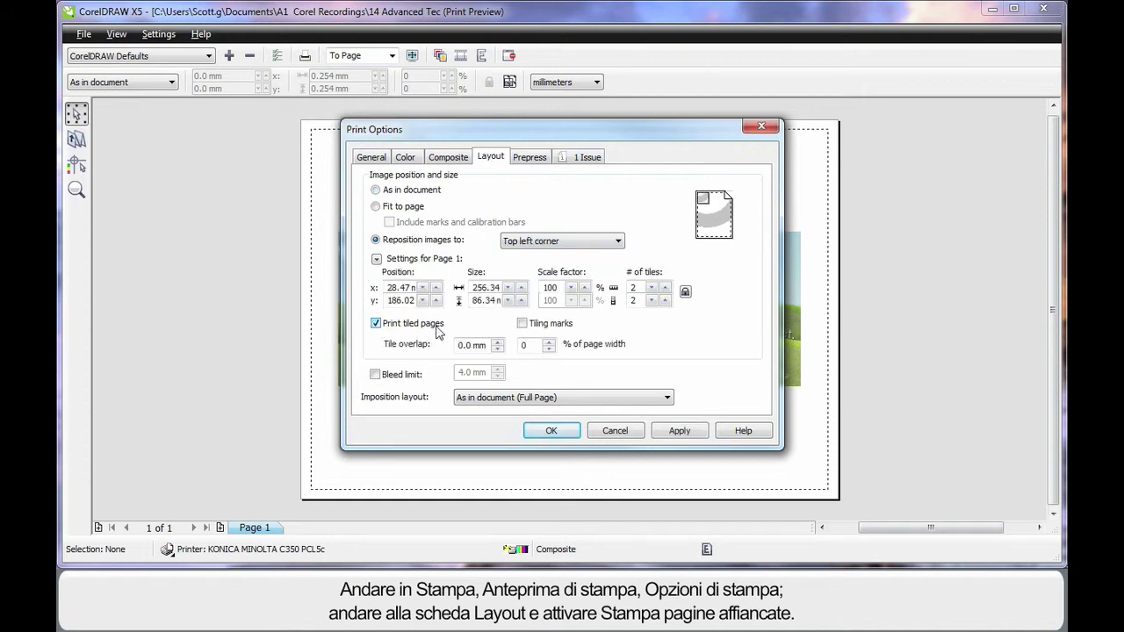
{"action": "left_click", "coordinate": [551, 430]}
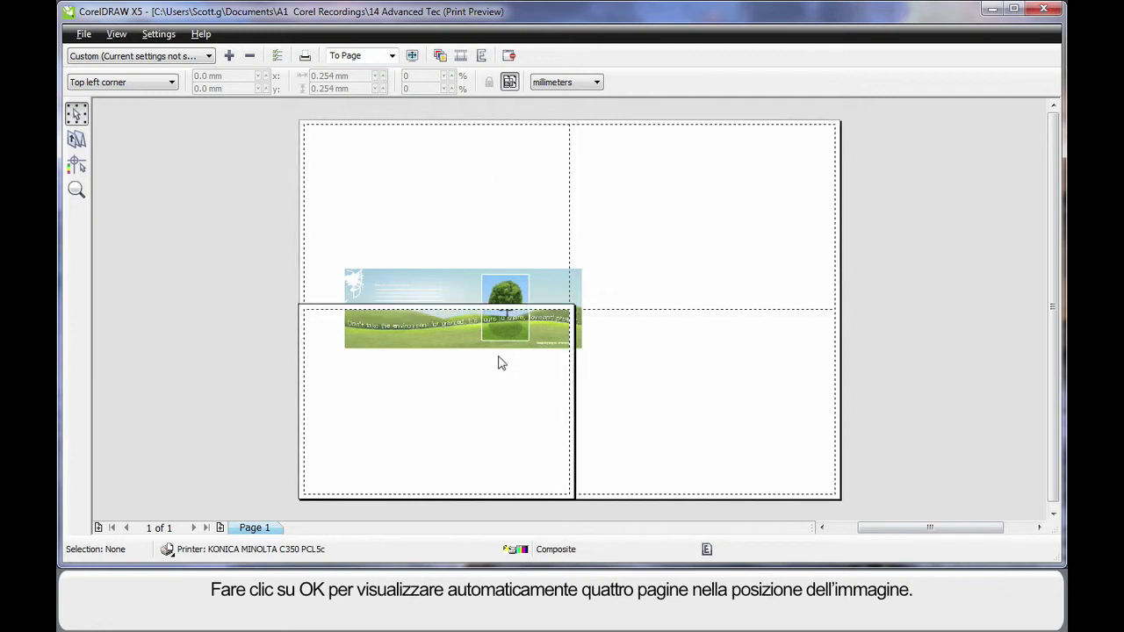
- Select the invitation image in the print preview and enlarge and reposition it across the tiled pages
{"action": "left_click", "coordinate": [530, 296]}
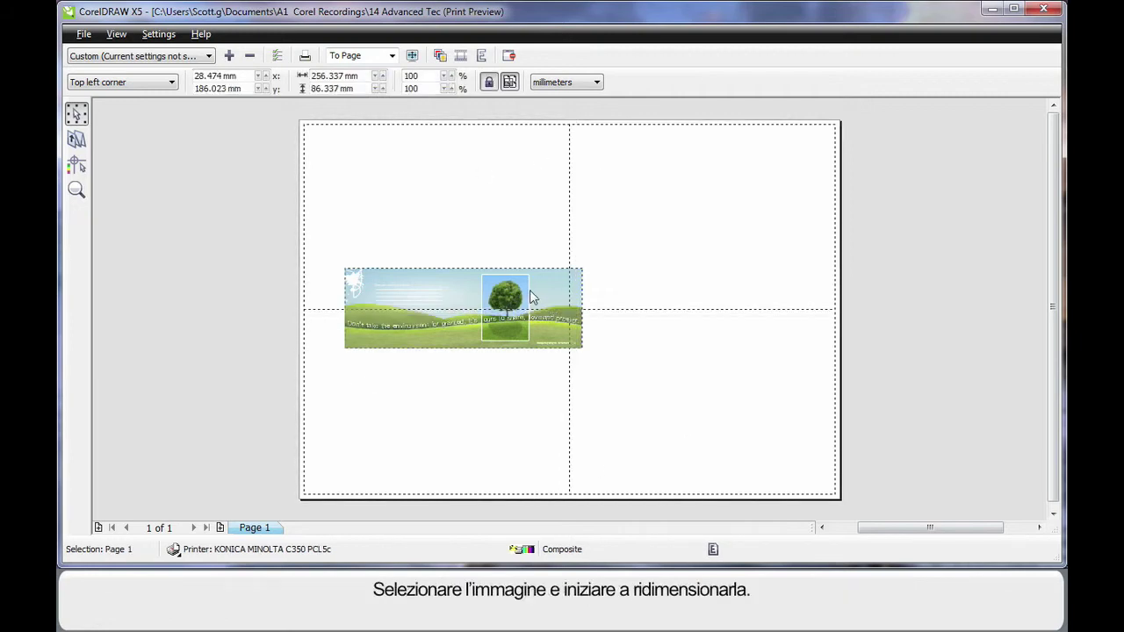
{"action": "left_click", "coordinate": [586, 264]}
{"action": "left_click", "coordinate": [585, 274]}
{"action": "left_click_drag", "start_coordinate": [587, 265], "coordinate": [588, 263]}
{"action": "left_click_drag", "start_coordinate": [695, 227], "coordinate": [452, 207]}
{"action": "left_click_drag", "start_coordinate": [896, 429], "coordinate": [1010, 462]}
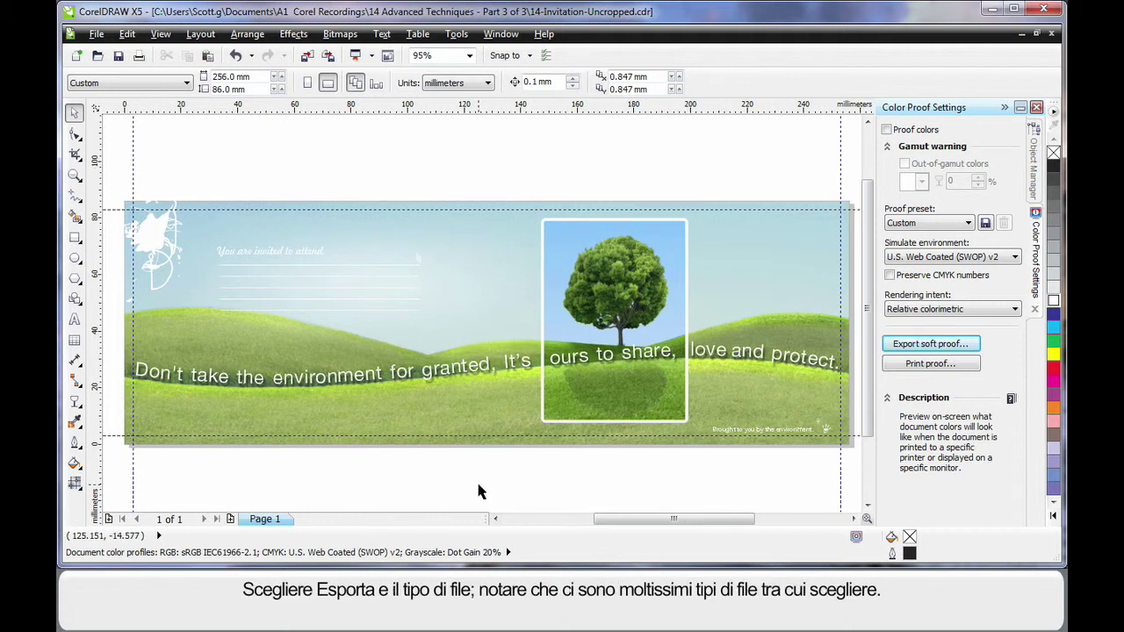
- Review the file formats available for exporting the invitation, and cancel the export
{"action": "left_click", "coordinate": [328, 57]}
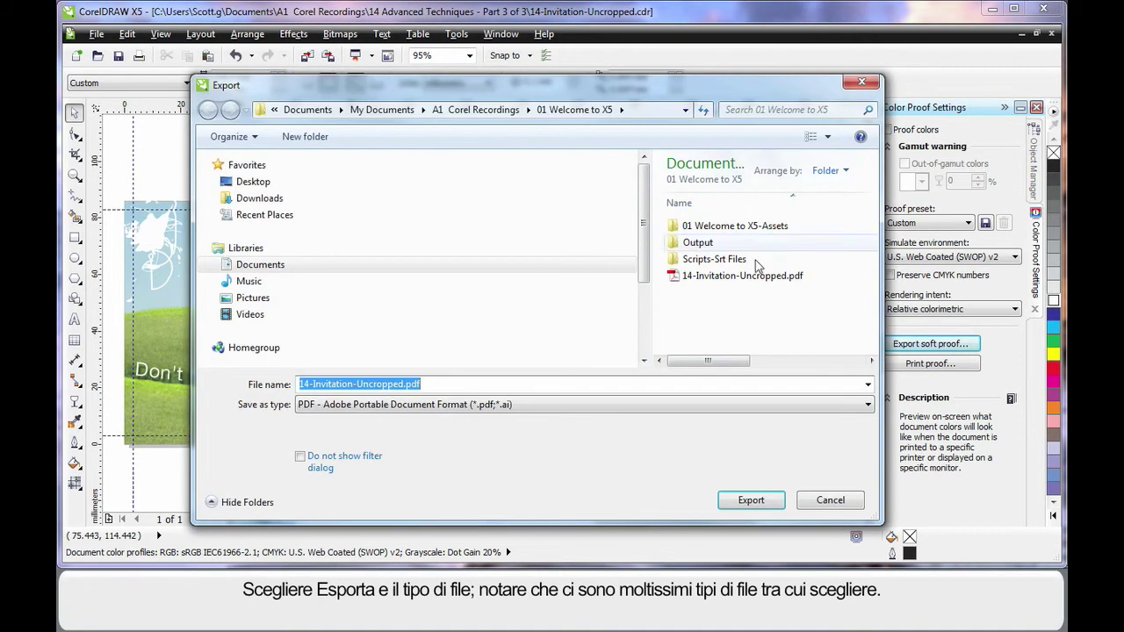
{"action": "left_click", "coordinate": [764, 406]}
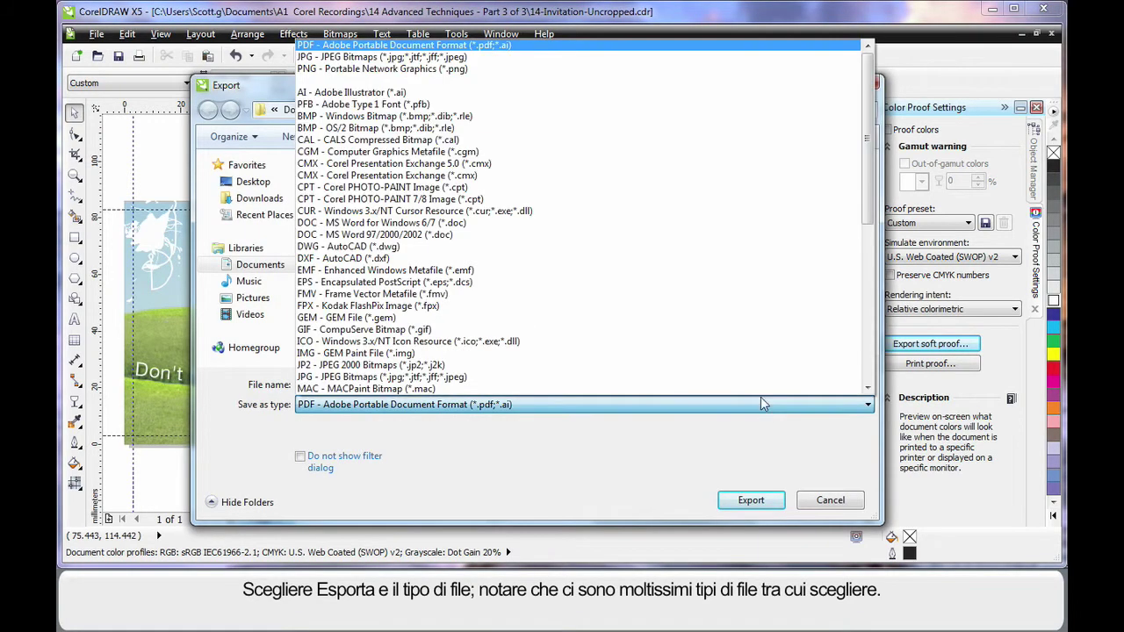
{"action": "mouse_move", "coordinate": [868, 168]}
{"action": "left_mouse_down"}
{"action": "mouse_move", "coordinate": [867, 327]}
{"action": "mouse_move", "coordinate": [868, 171]}
{"action": "left_mouse_up"}
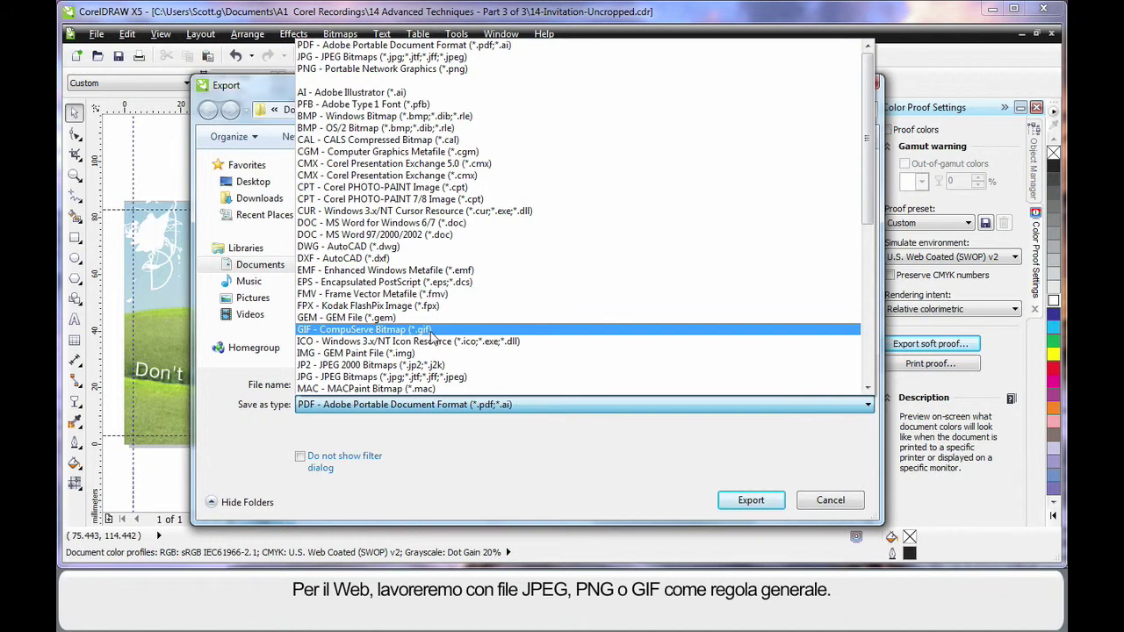
{"action": "left_click", "coordinate": [826, 506]}
{"action": "left_click", "coordinate": [833, 509]}
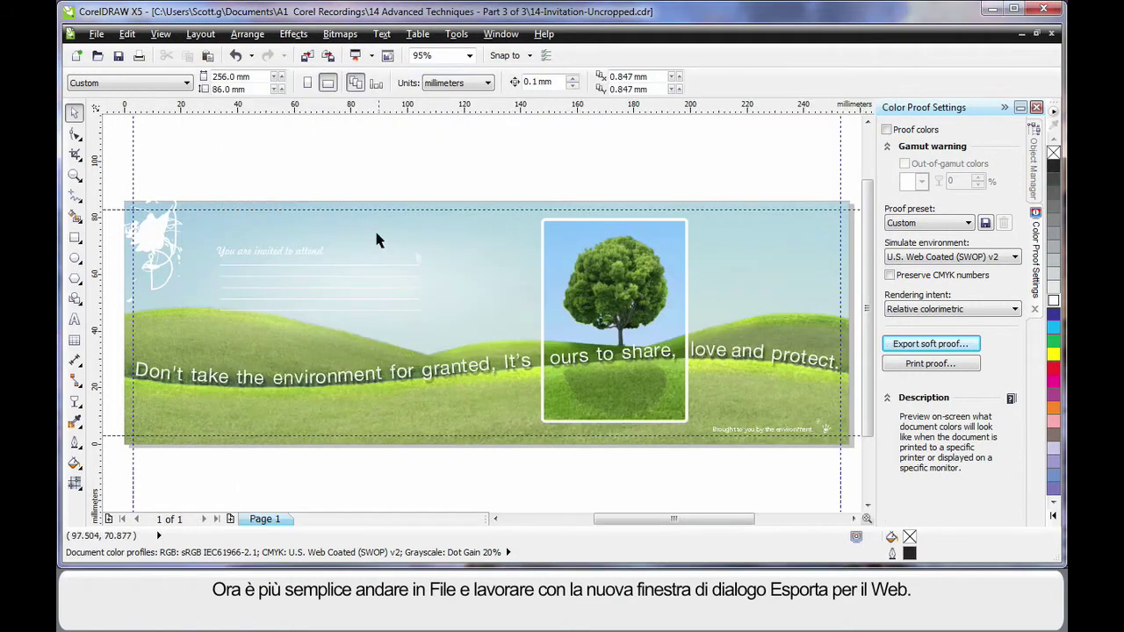
- Start a web export of the invitation using the Medium quality JPEG preset
{"action": "left_click", "coordinate": [96, 34]}
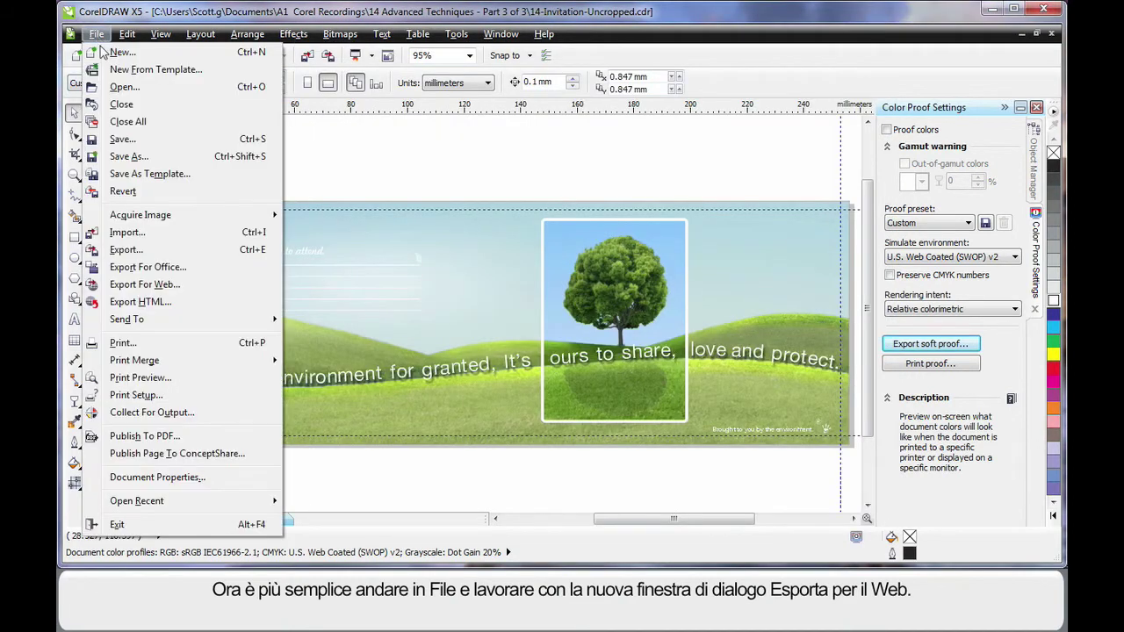
{"action": "left_click", "coordinate": [145, 284]}
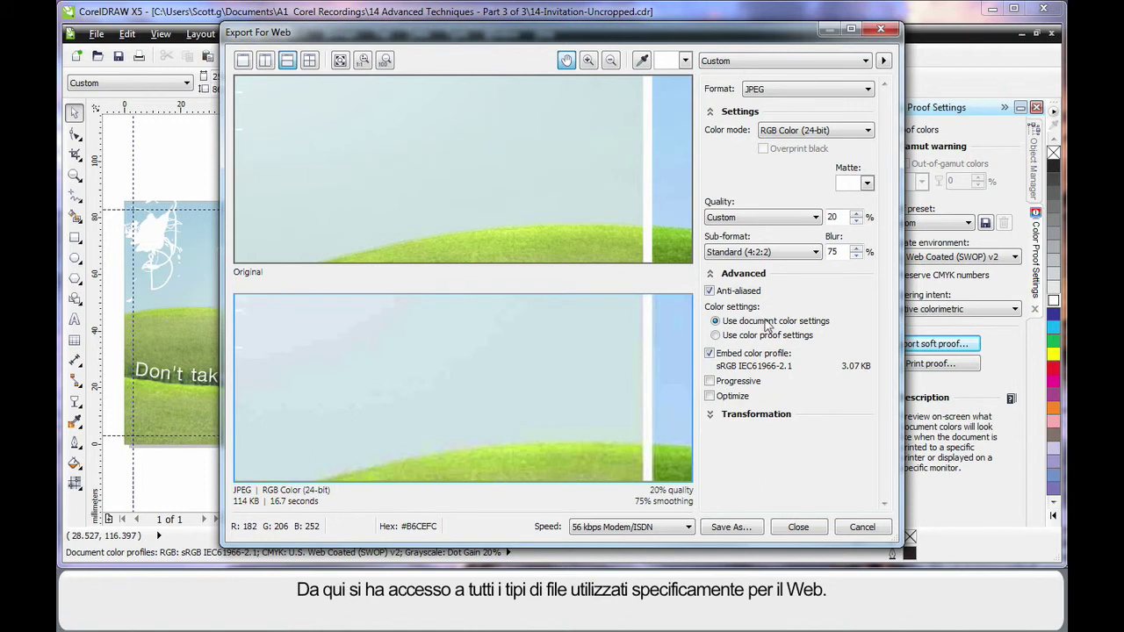
{"action": "left_click", "coordinate": [865, 61]}
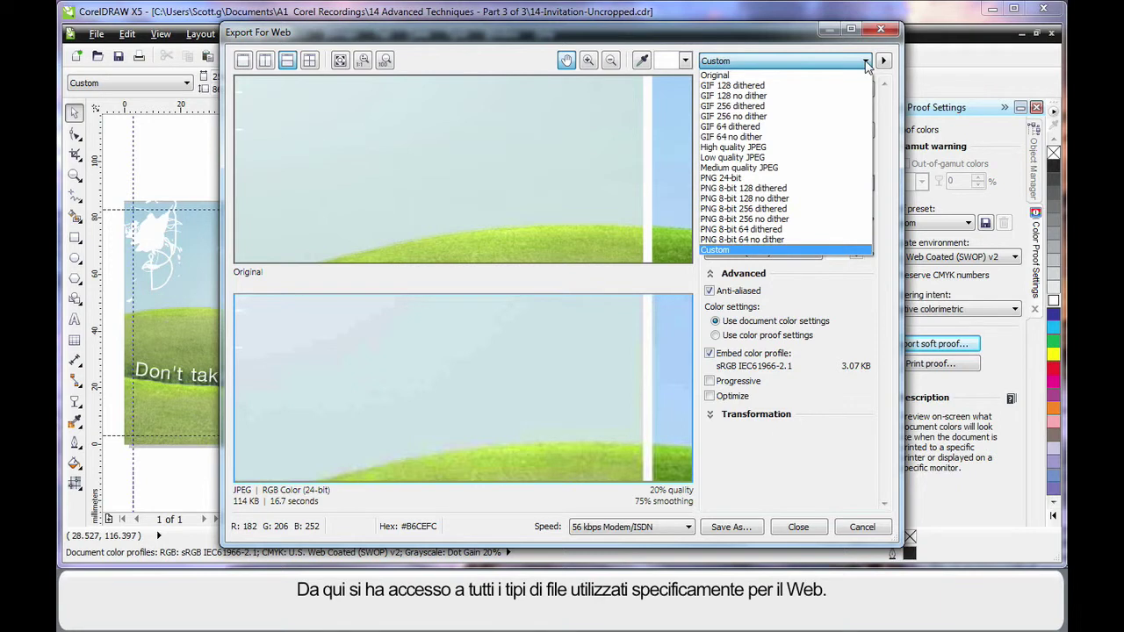
{"action": "left_click", "coordinate": [788, 168]}
- Compare the original and JPEG previews around the slogan text, and review the presets available for the original's preview
{"action": "left_click_drag", "start_coordinate": [607, 196], "coordinate": [496, 117]}
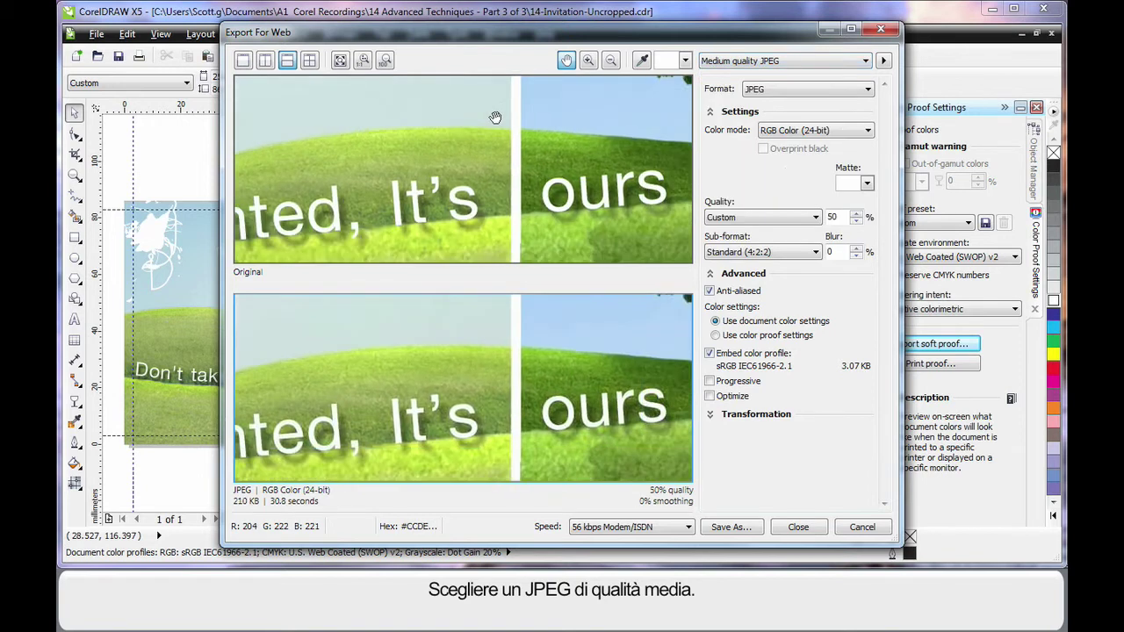
{"action": "left_click", "coordinate": [615, 218]}
{"action": "left_click_drag", "start_coordinate": [615, 218], "coordinate": [482, 186]}
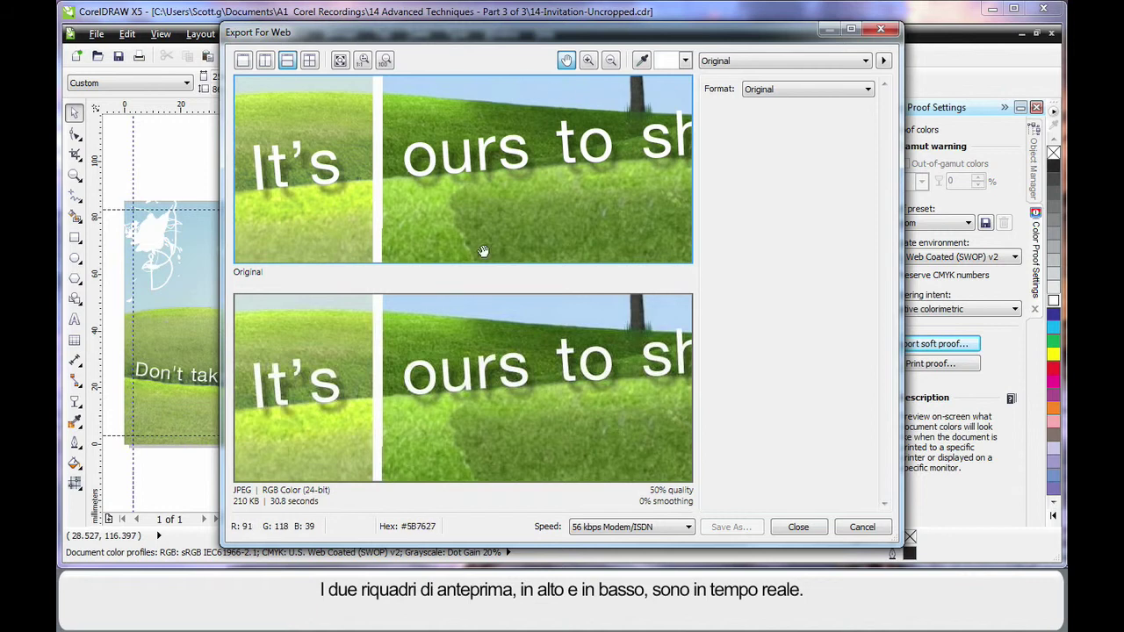
{"action": "left_click_drag", "start_coordinate": [580, 364], "coordinate": [612, 370]}
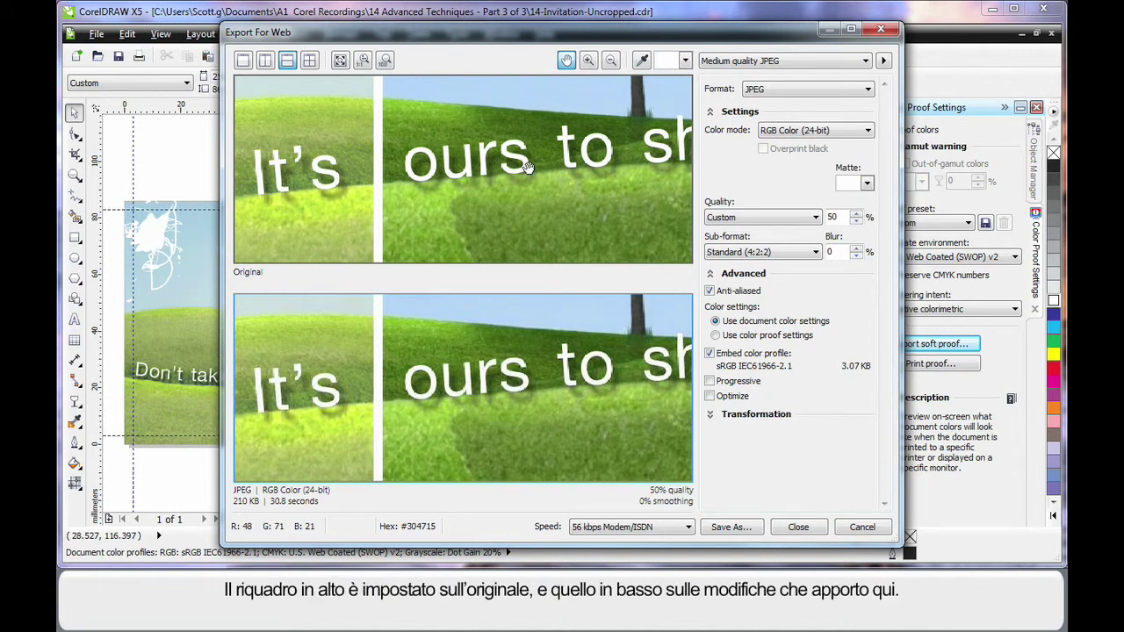
{"action": "left_click", "coordinate": [634, 136]}
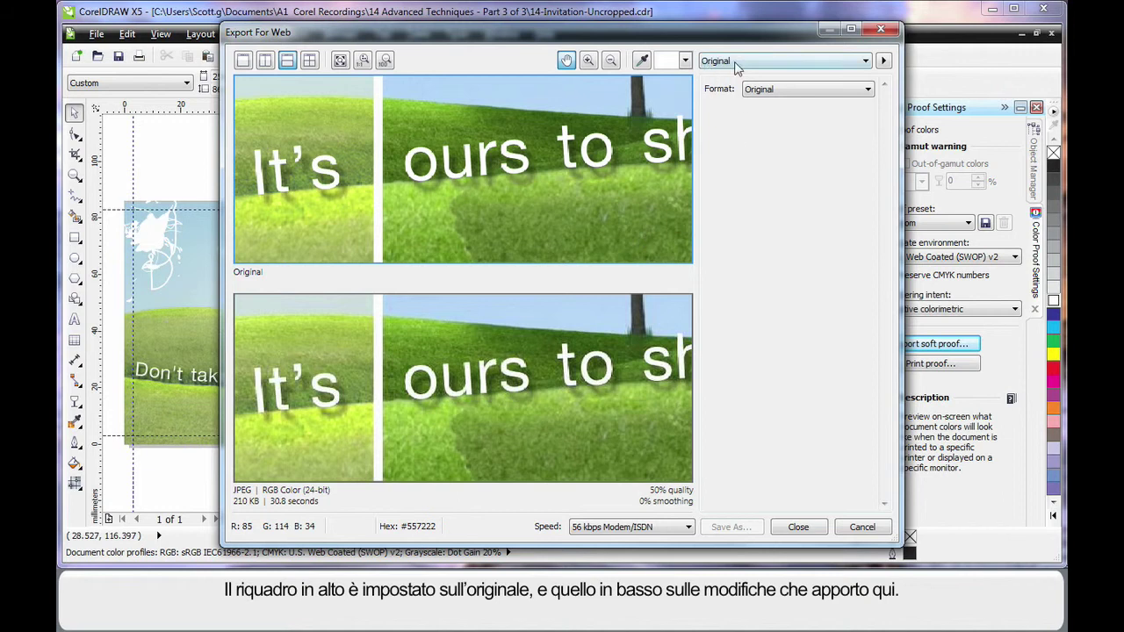
{"action": "left_click", "coordinate": [613, 370]}
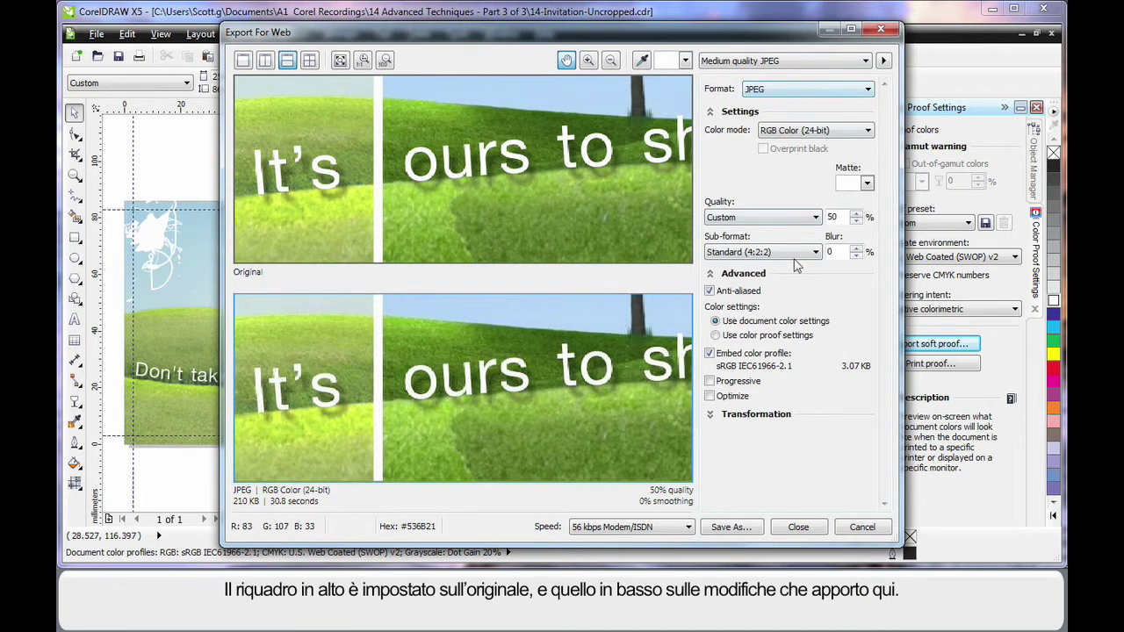
{"action": "left_click", "coordinate": [594, 141]}
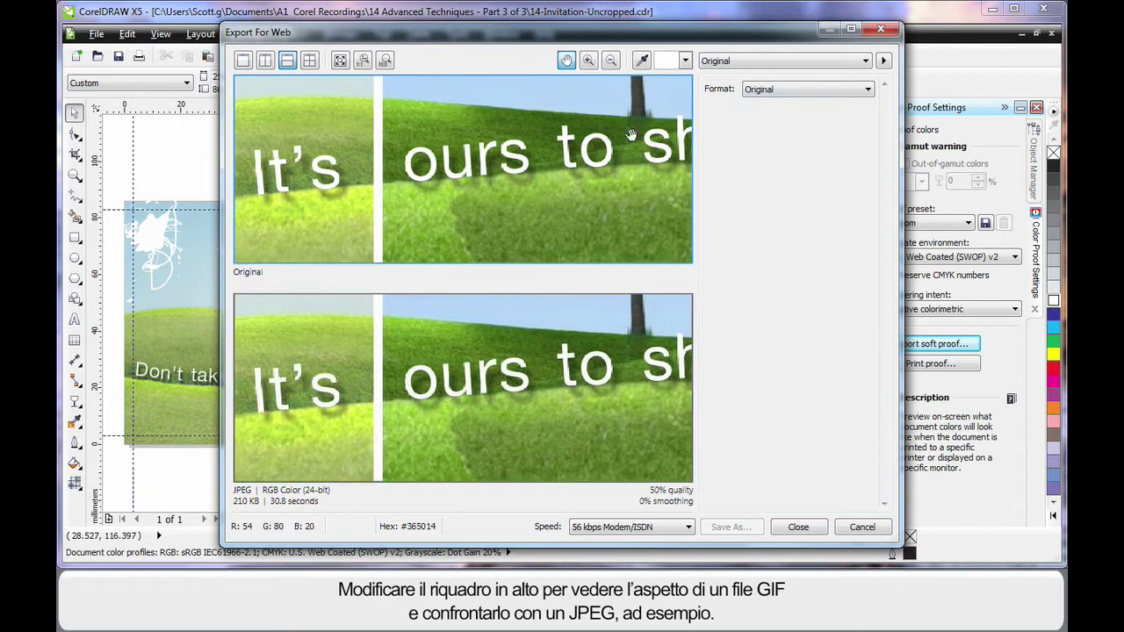
{"action": "left_click", "coordinate": [848, 60]}
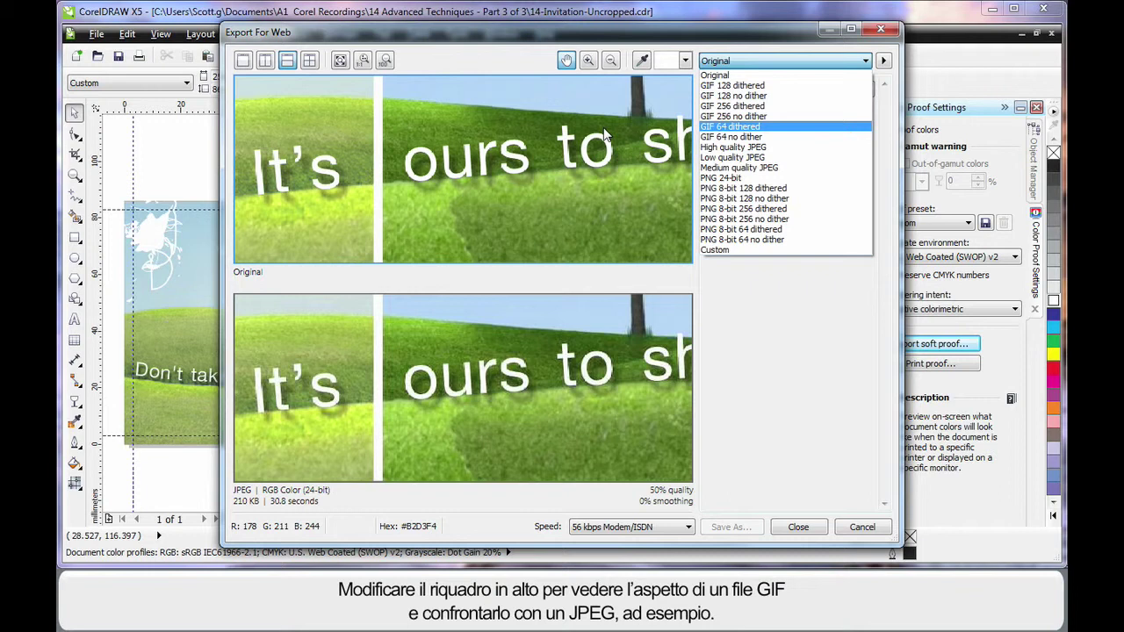
{"action": "left_click", "coordinate": [612, 288]}
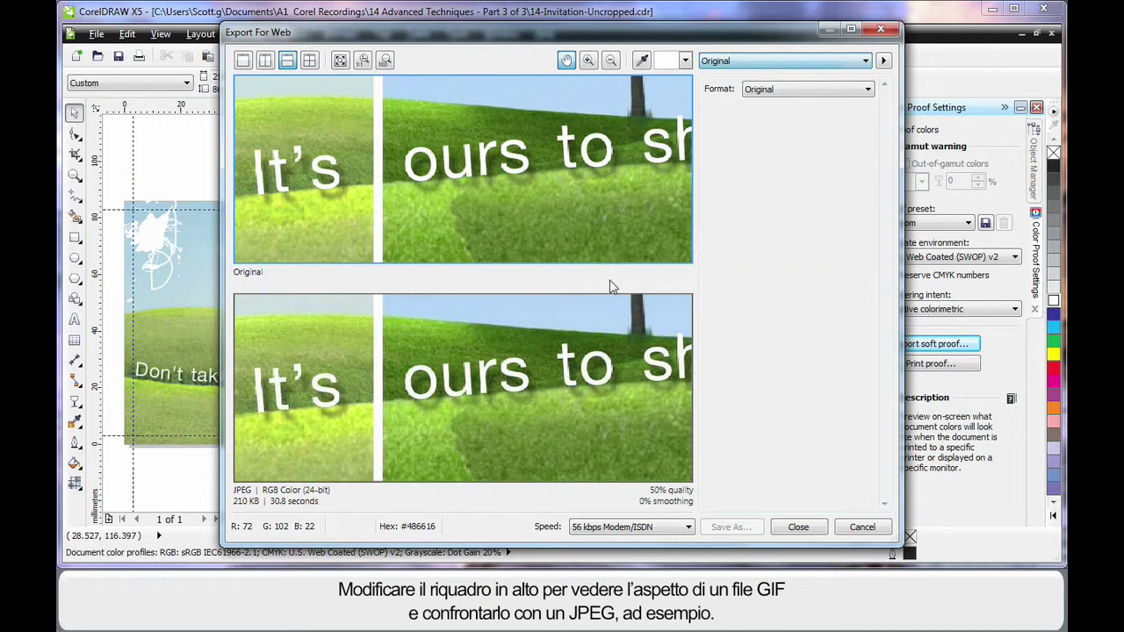
- Examine the medium-quality JPEG preview's file size and its image quality across the hills and framed tree
{"action": "left_click", "coordinate": [578, 383]}
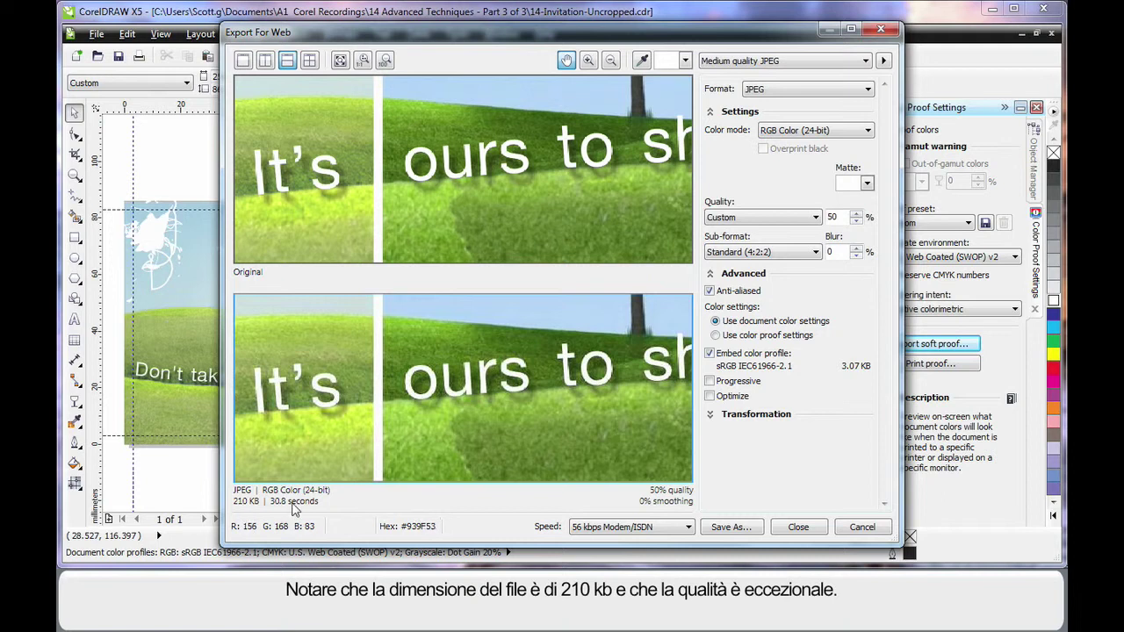
{"action": "scroll", "coordinate": [511, 362], "scroll_direction": "down", "scroll_amount": 5}
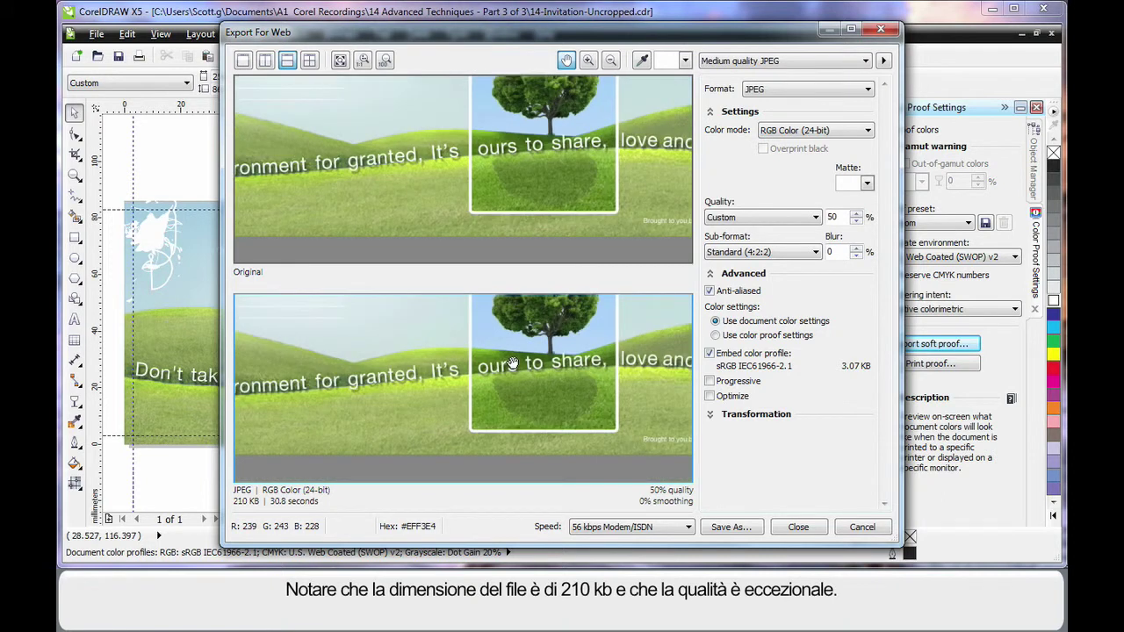
{"action": "left_click_drag", "start_coordinate": [511, 364], "coordinate": [523, 390]}
{"action": "scroll", "coordinate": [523, 390], "scroll_direction": "down", "scroll_amount": 1}
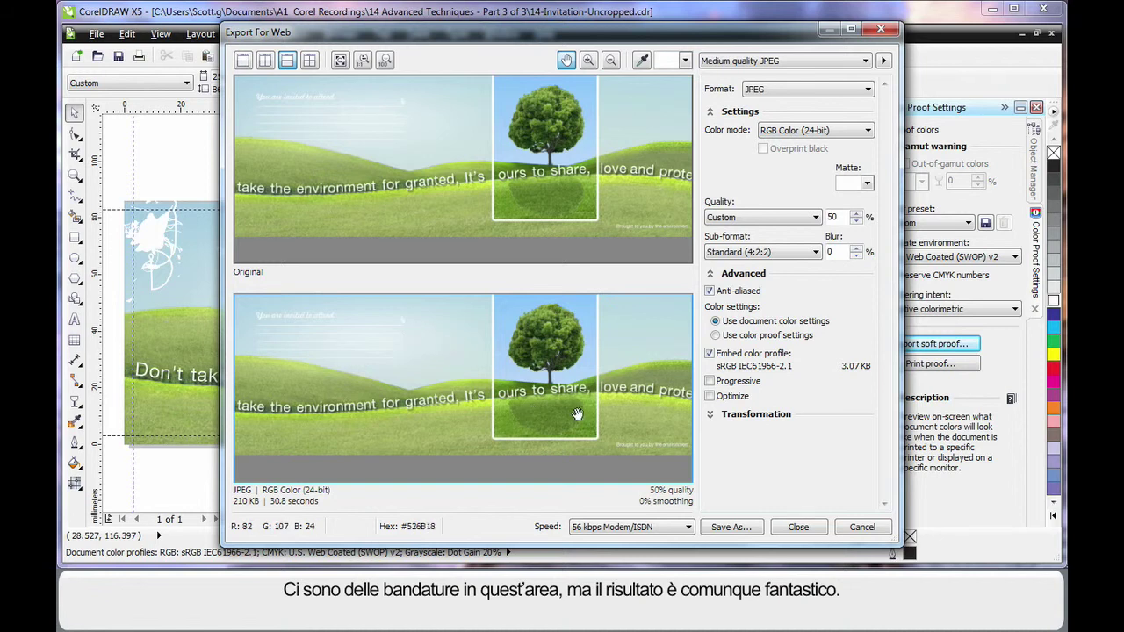
{"action": "left_click_drag", "start_coordinate": [532, 330], "coordinate": [534, 365]}
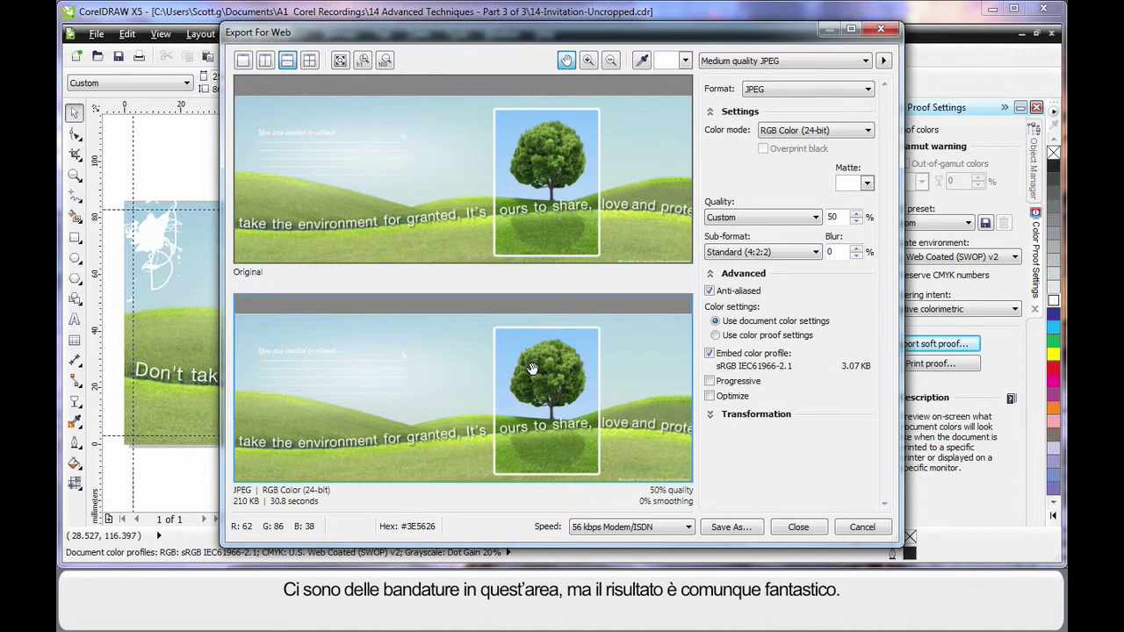
- Apply the High quality JPEG preset and compare its preview with the original at the slogan and the tree frame's corner
{"action": "left_click", "coordinate": [859, 62]}
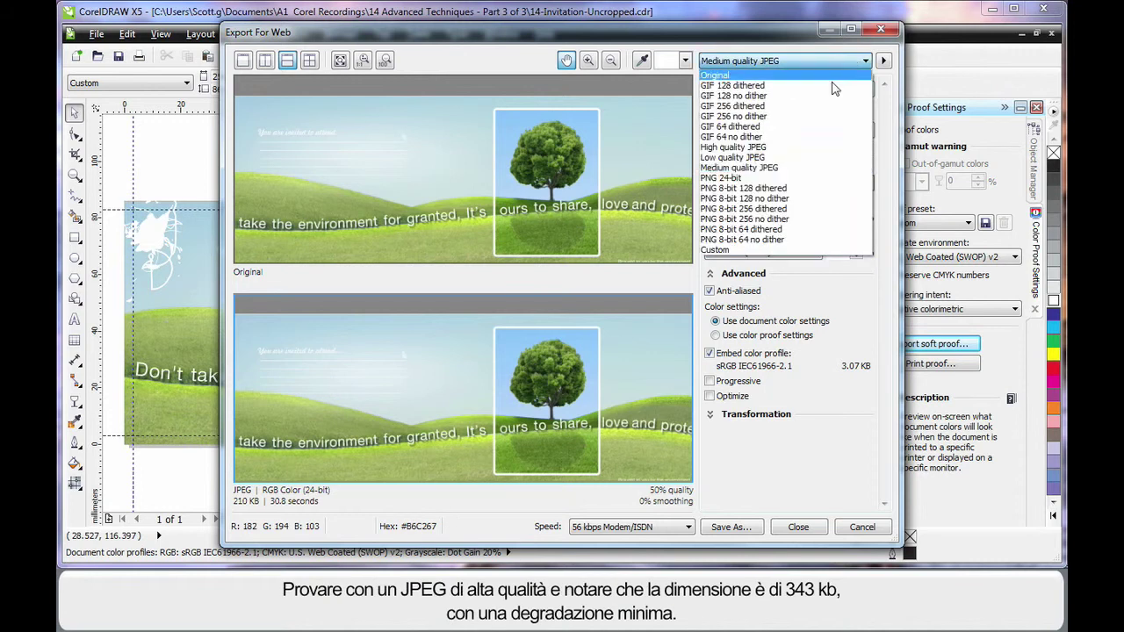
{"action": "left_click", "coordinate": [793, 149]}
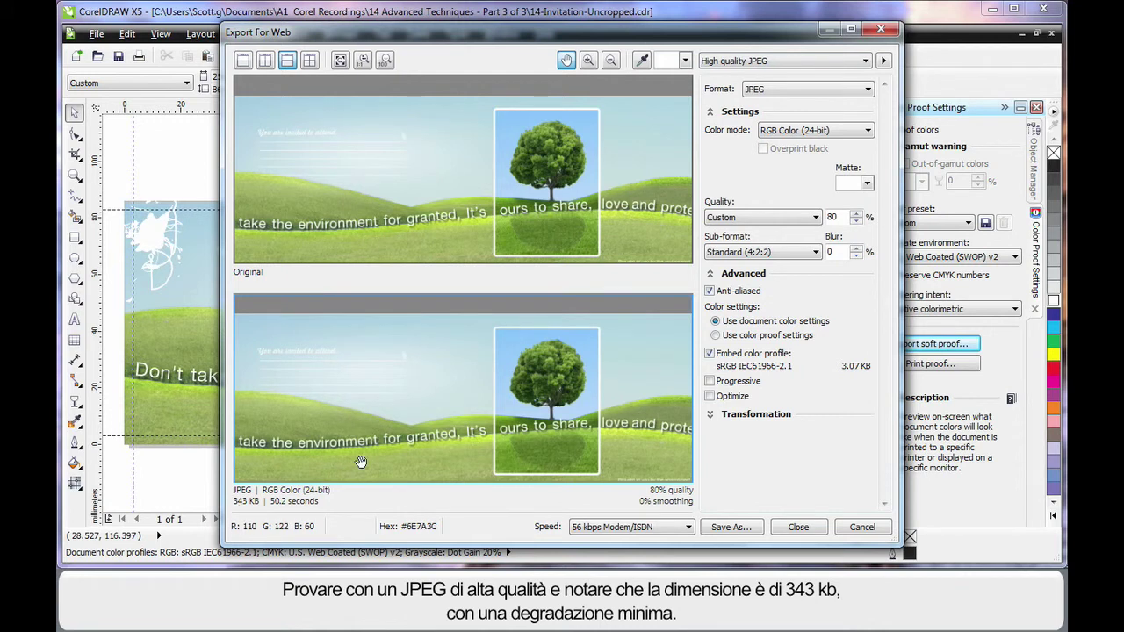
{"action": "scroll", "coordinate": [510, 411], "scroll_direction": "up", "scroll_amount": 4}
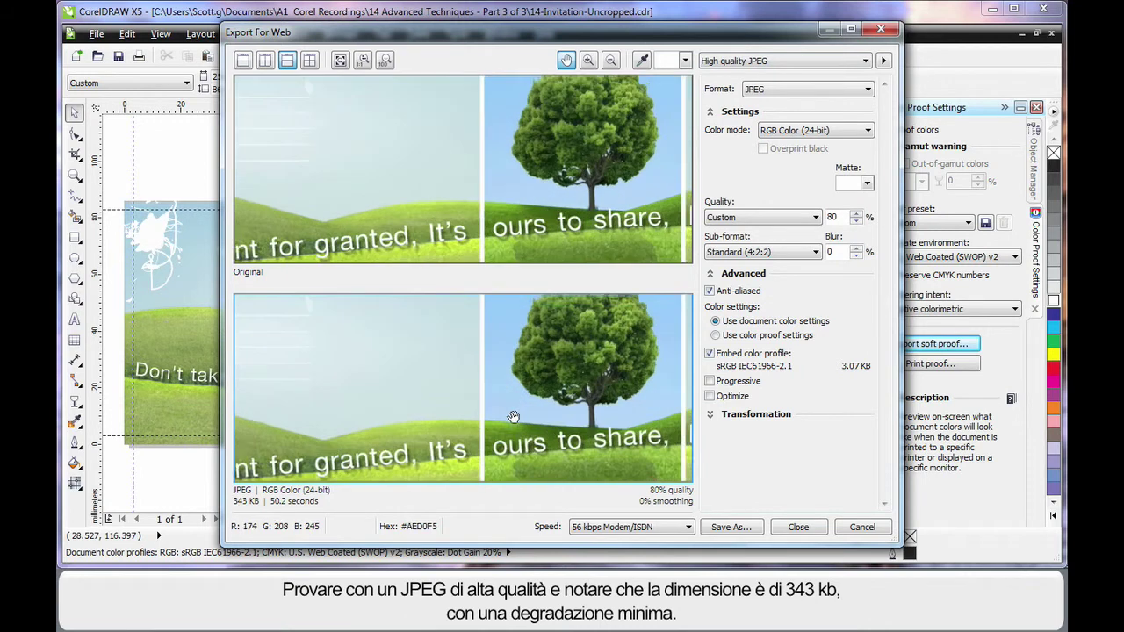
{"action": "scroll", "coordinate": [518, 391], "scroll_direction": "up", "scroll_amount": 4}
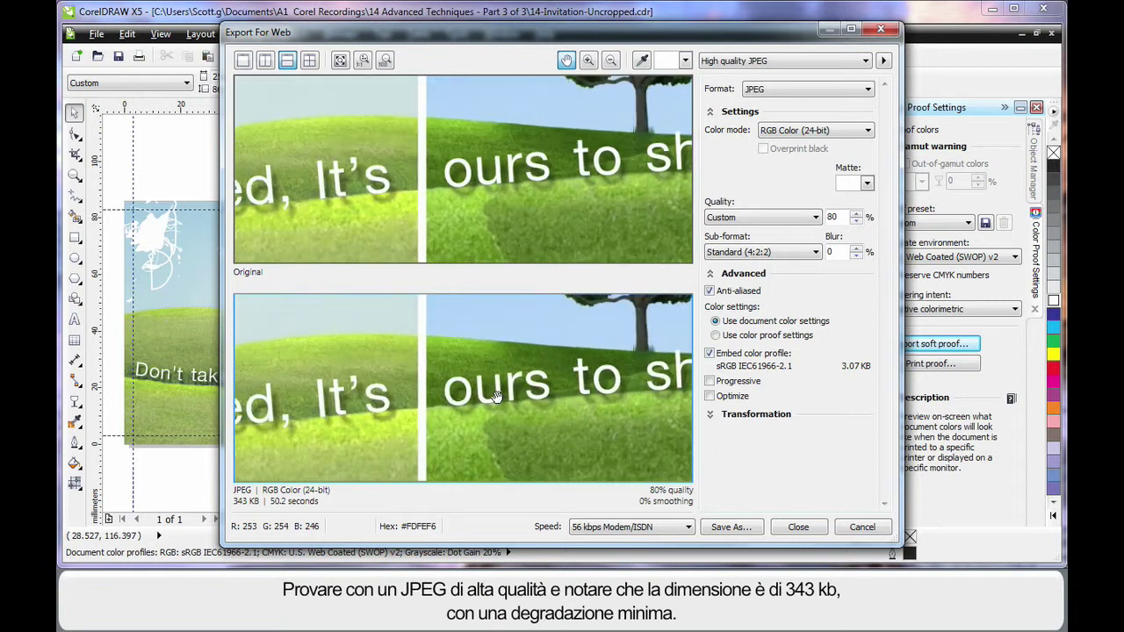
{"action": "left_click_drag", "start_coordinate": [551, 344], "coordinate": [555, 506]}
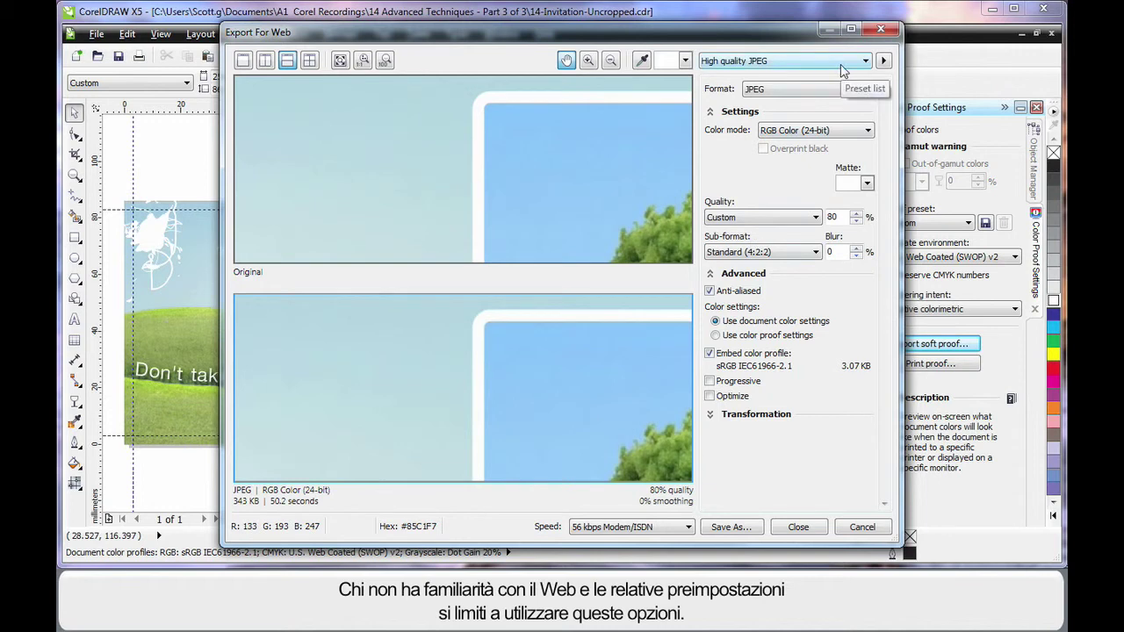
- Set the JPEG quality to 100% to remove the degradation at the white frame's corner
{"action": "scroll", "coordinate": [841, 70], "scroll_direction": "up", "scroll_amount": 3}
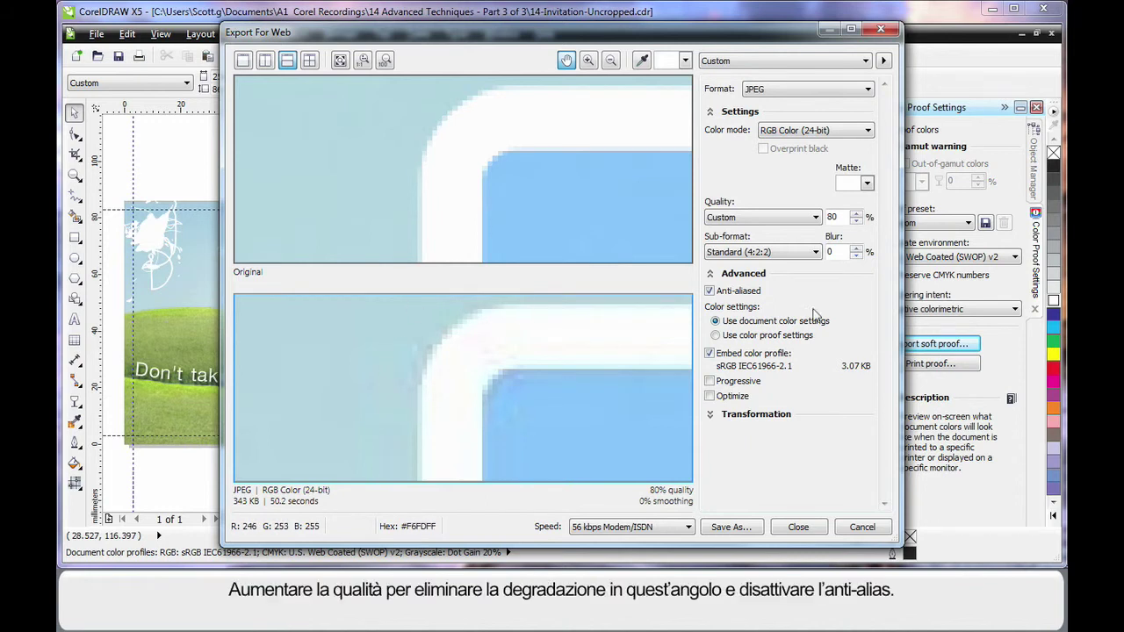
{"action": "left_click_drag", "start_coordinate": [857, 219], "coordinate": [858, 193]}
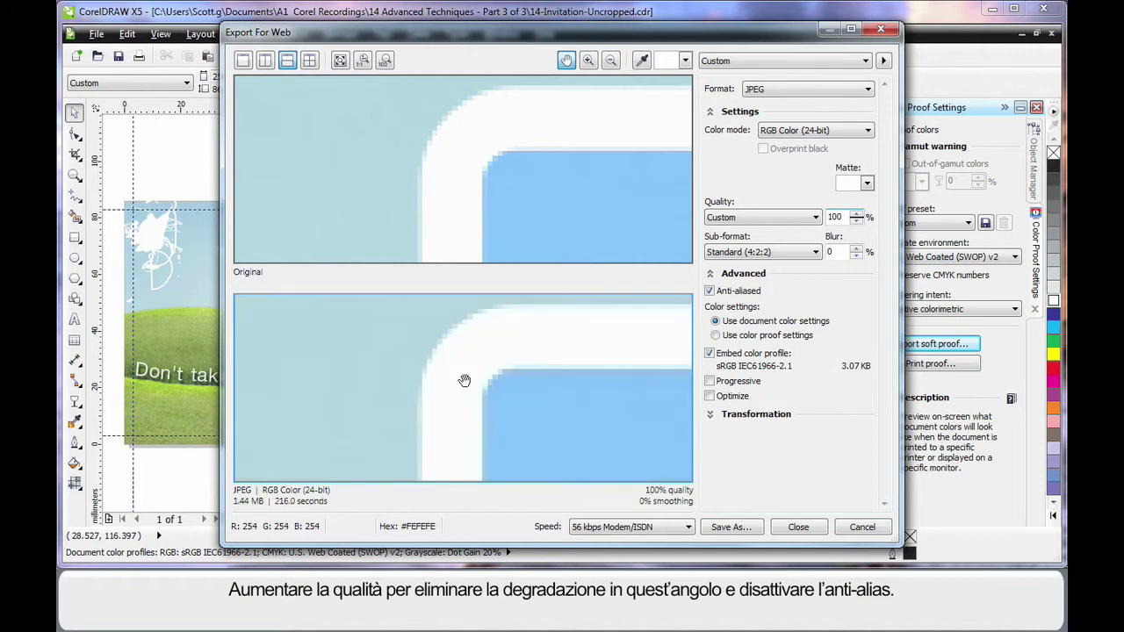
- Turn anti-aliasing off and back on to compare the frame's corner edges, and close the web export settings
{"action": "left_click", "coordinate": [709, 291]}
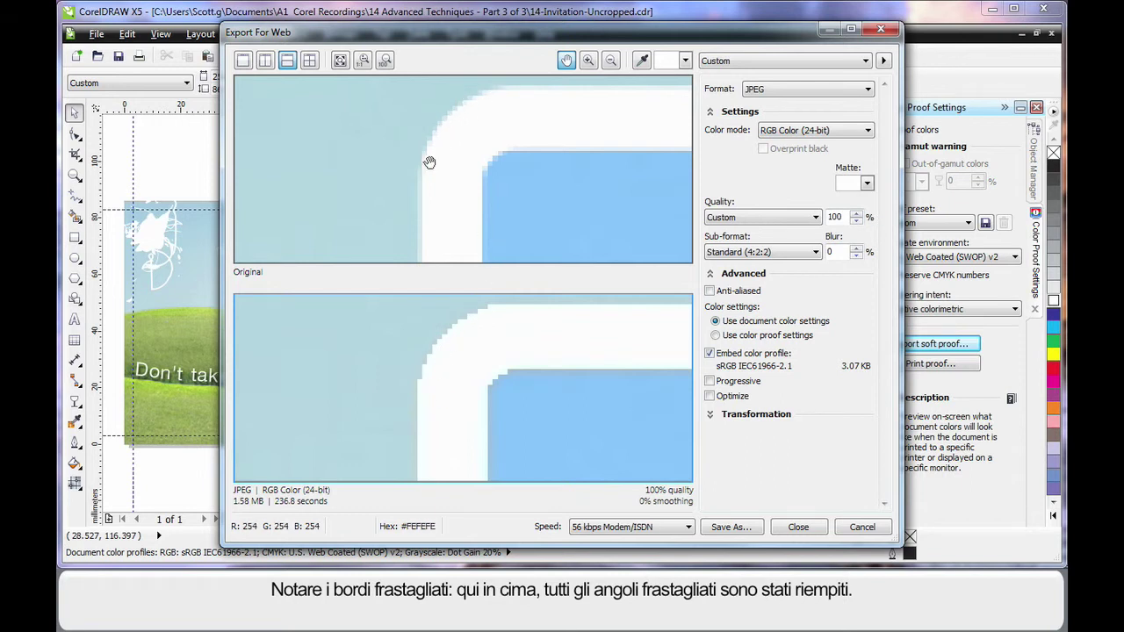
{"action": "left_click", "coordinate": [710, 292]}
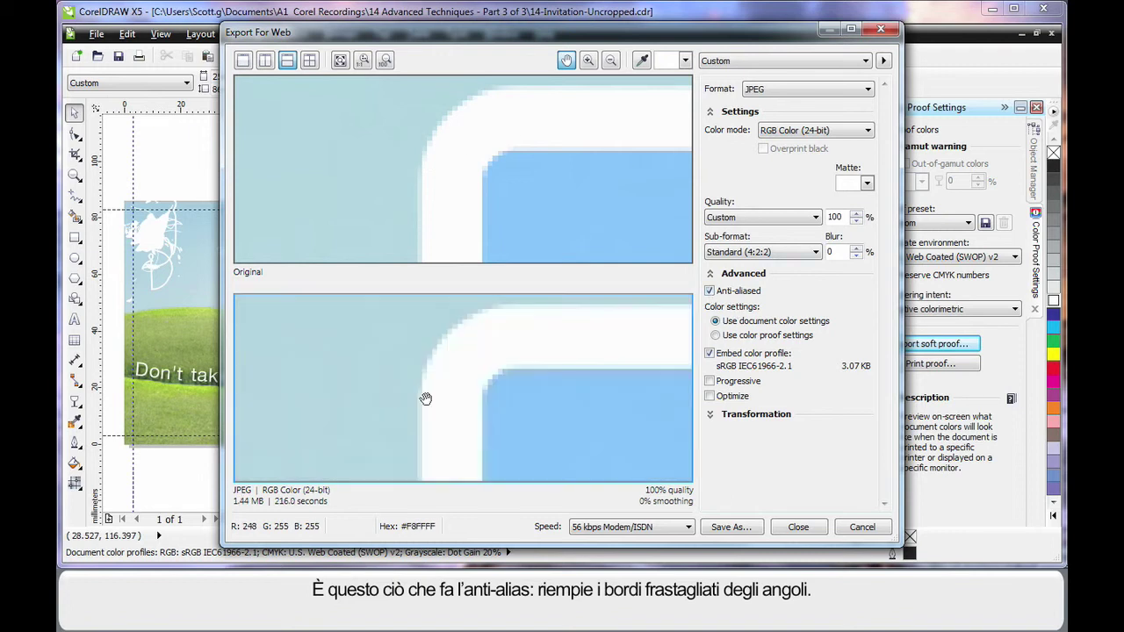
{"action": "left_click", "coordinate": [798, 527]}
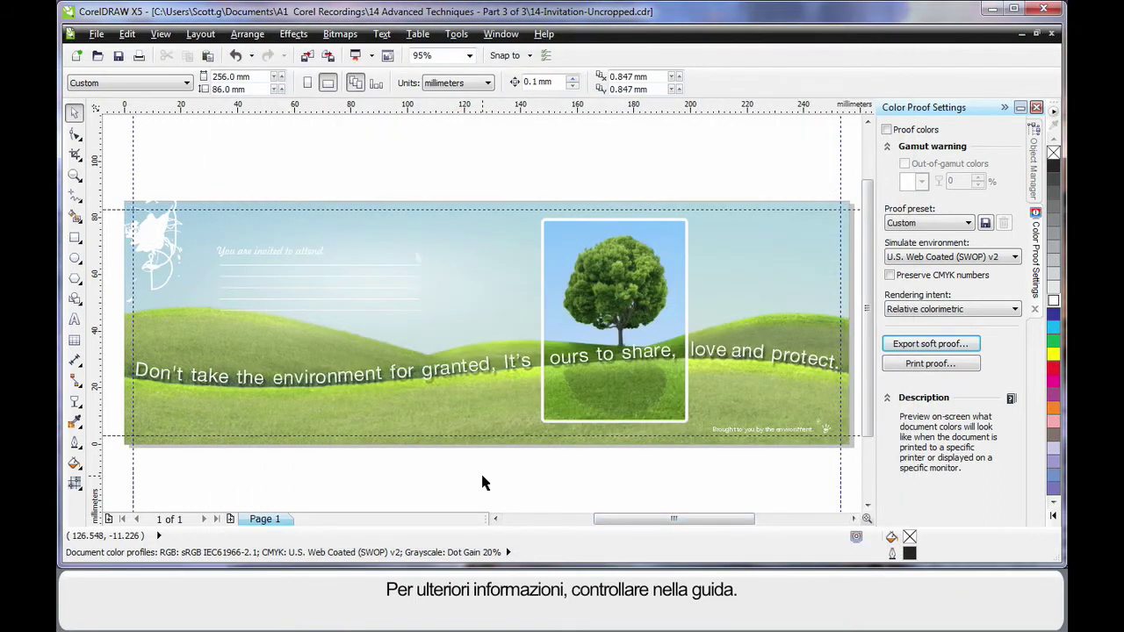